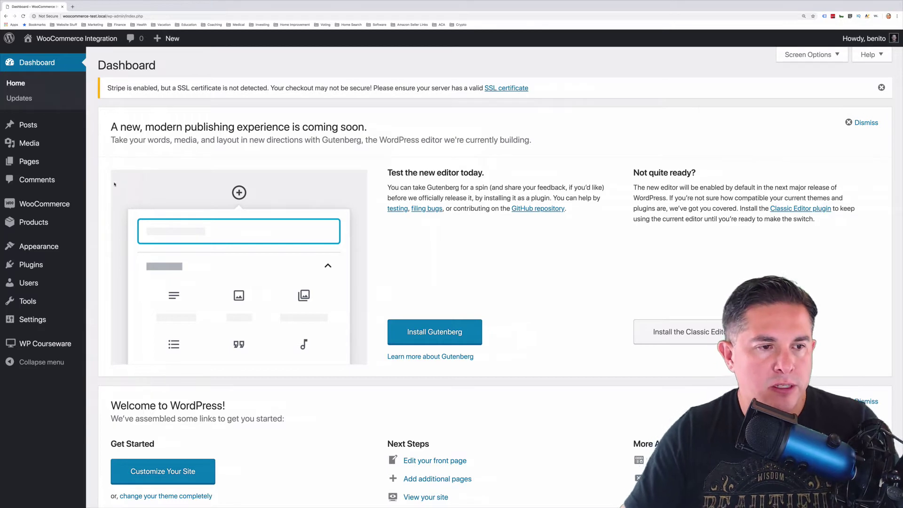
# Show WooCommerce's Accounts & Privacy settings with the guest checkout and account creation options
pyautogui.moveTo(63, 205)
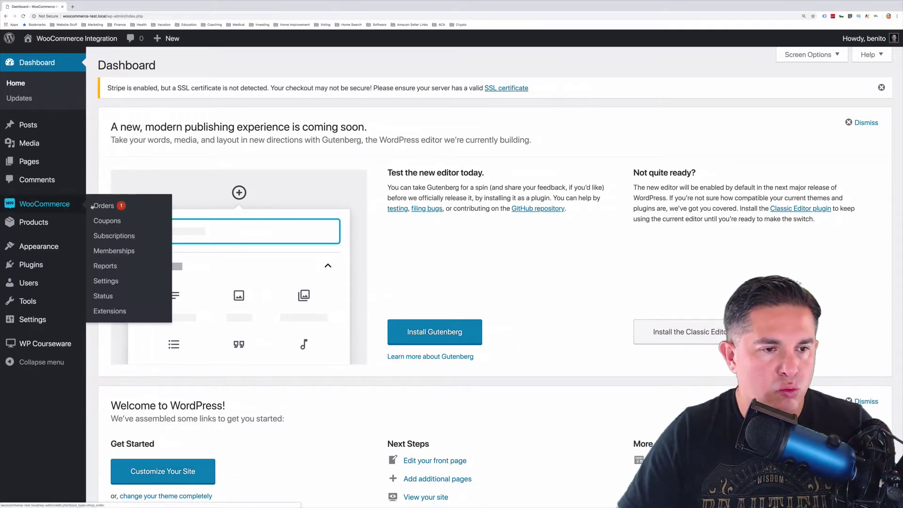
pyautogui.click(106, 280)
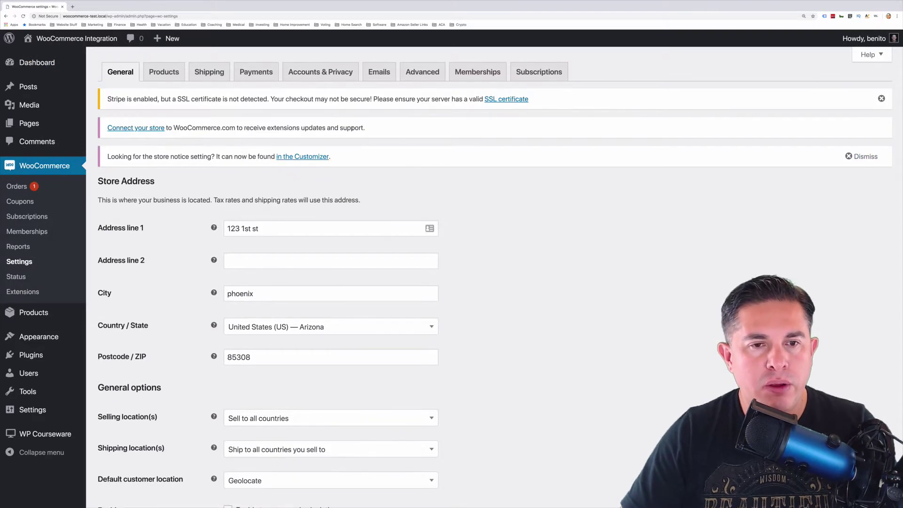
pyautogui.click(304, 75)
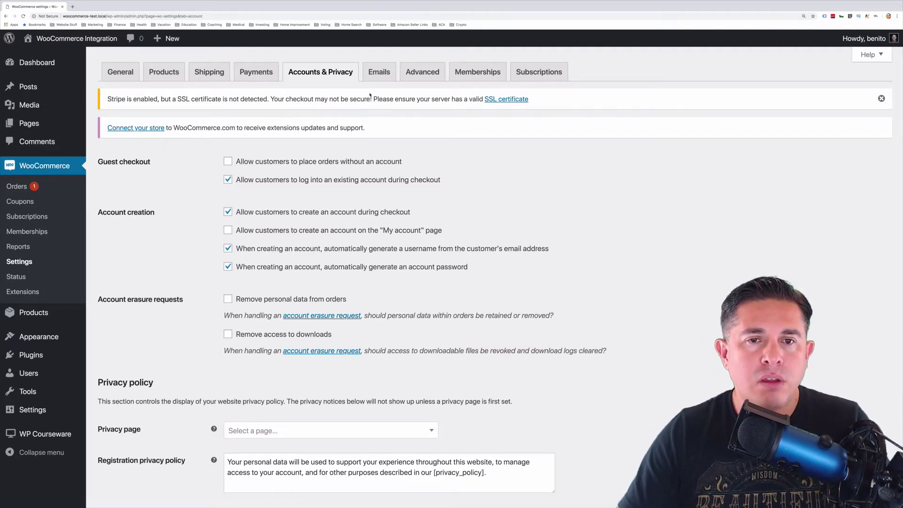
# In Advanced settings, confirm the Courses account endpoint stays set to 'courses'
pyautogui.click(422, 72)
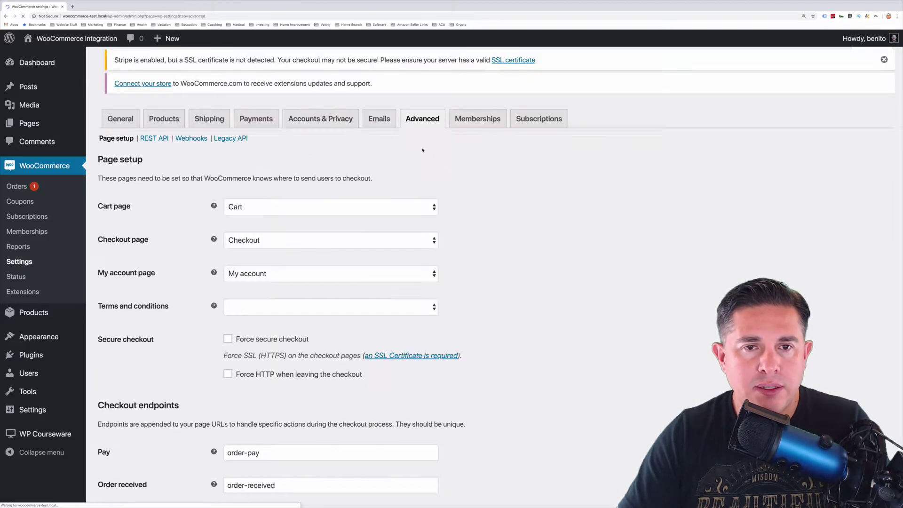
pyautogui.scroll(-10, 460, 179)
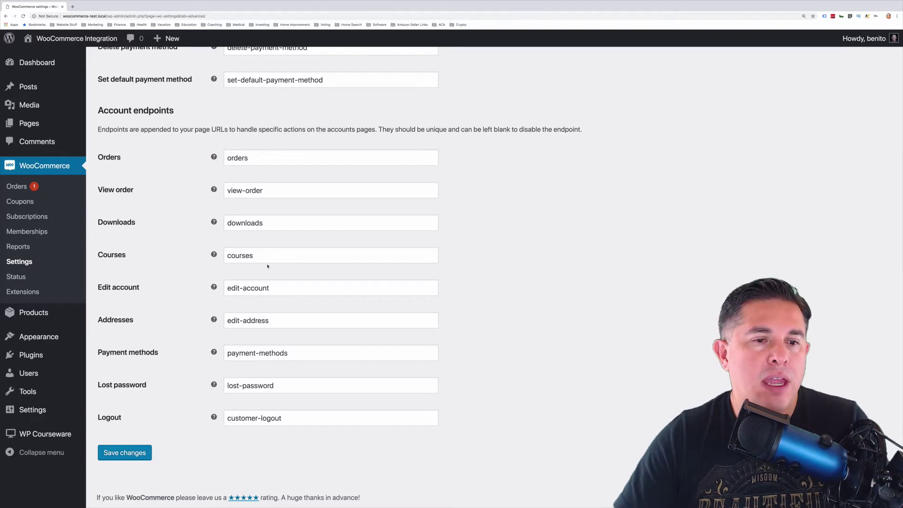
pyautogui.moveTo(256, 256); pyautogui.dragTo(224, 257)
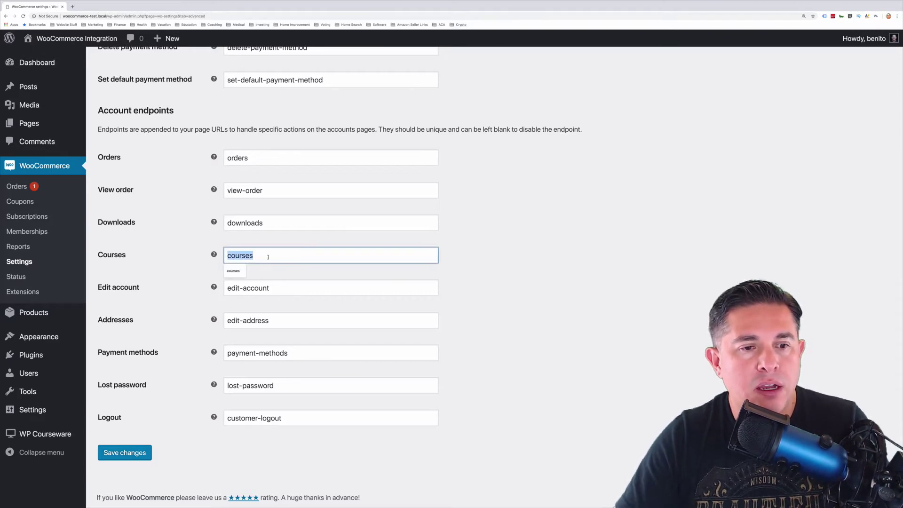
pyautogui.click(299, 256)
pyautogui.click(296, 277)
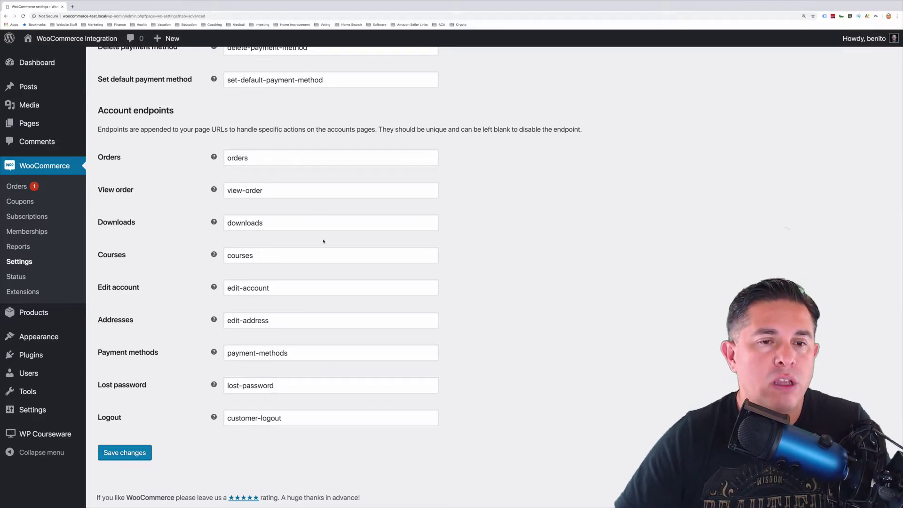
pyautogui.scroll(10, 324, 242)
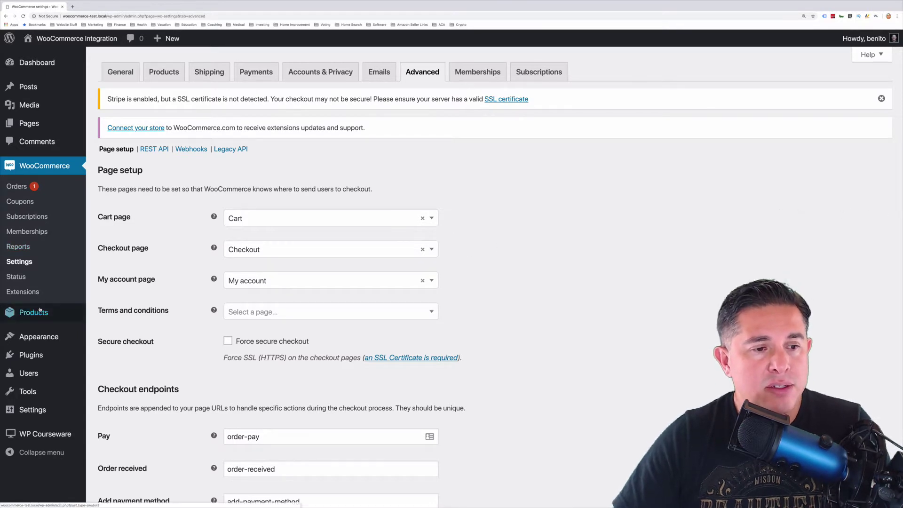
# Create a new product titled 'How to train dogs 101'
pyautogui.moveTo(19, 311)
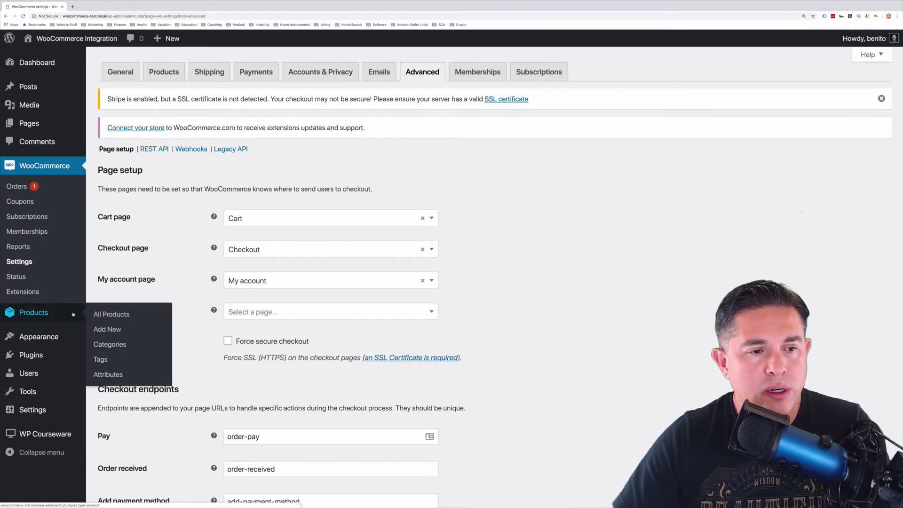
pyautogui.click(111, 329)
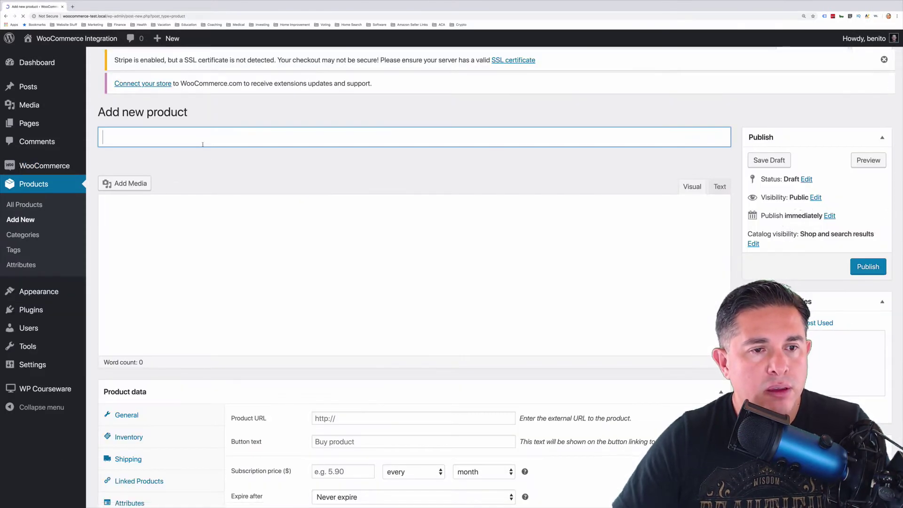
pyautogui.write('How')
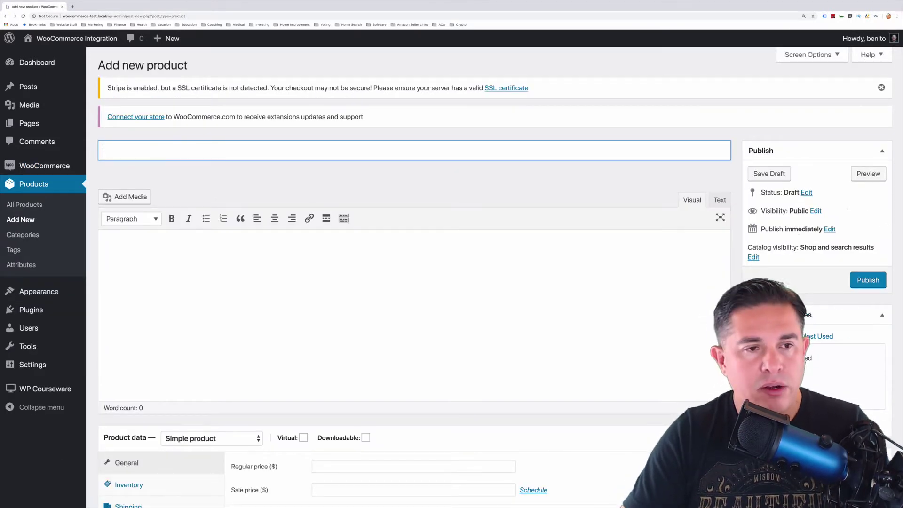
pyautogui.write(' to ')
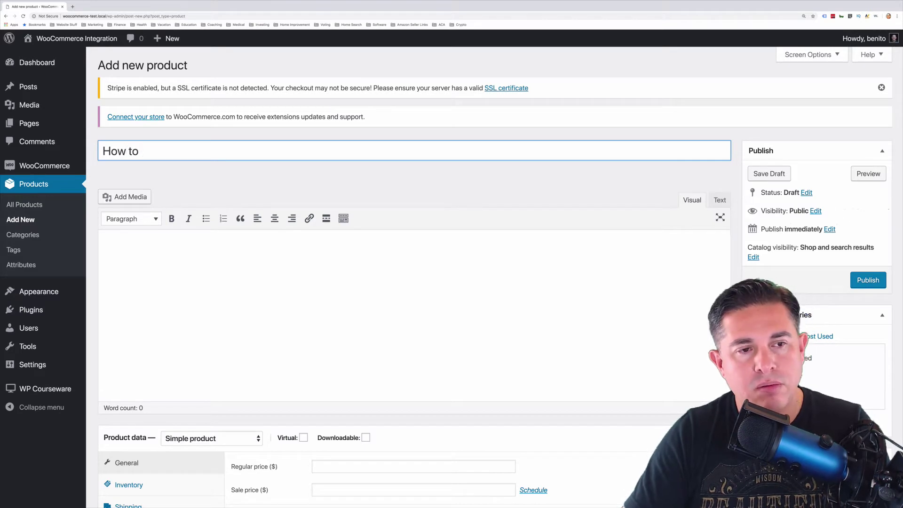
pyautogui.write('train dogs 1')
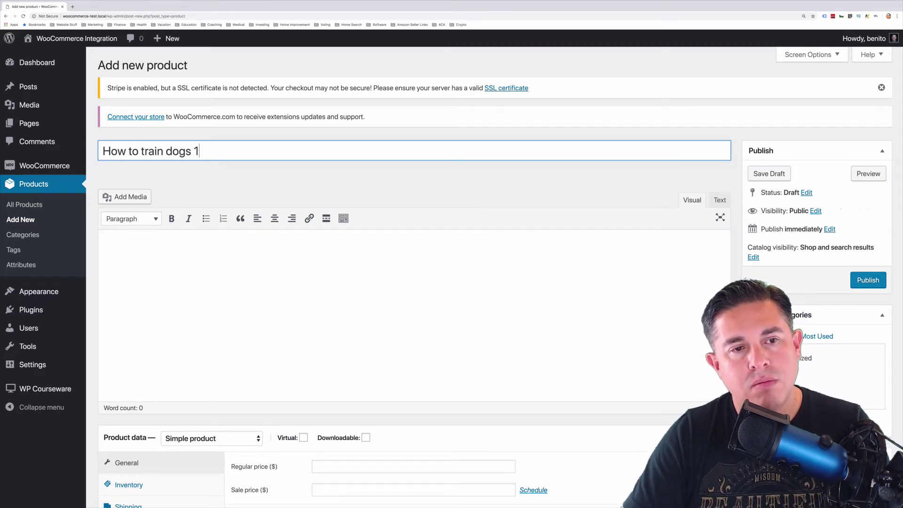
pyautogui.write('01')
pyautogui.press('Tab')
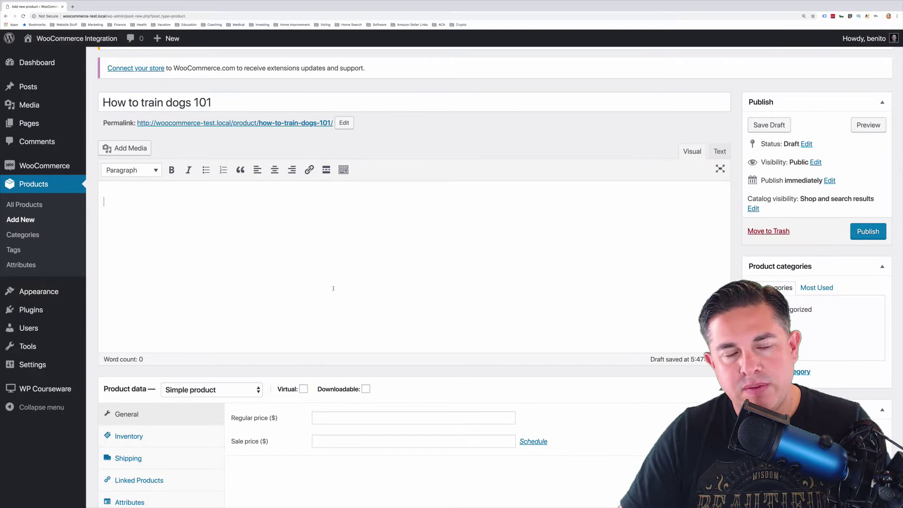
# Keep it a Simple product and mark it as Virtual
pyautogui.scroll(-3, 390, 277)
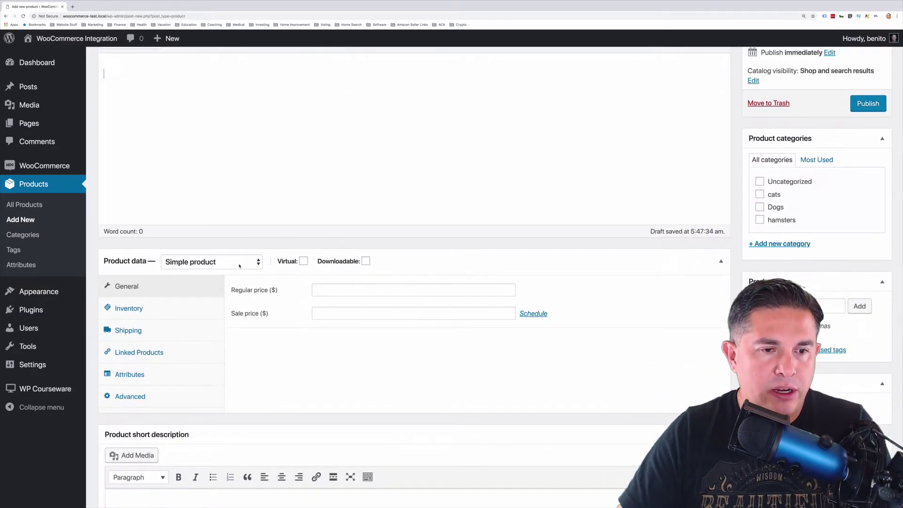
pyautogui.click(259, 263)
pyautogui.click(267, 266)
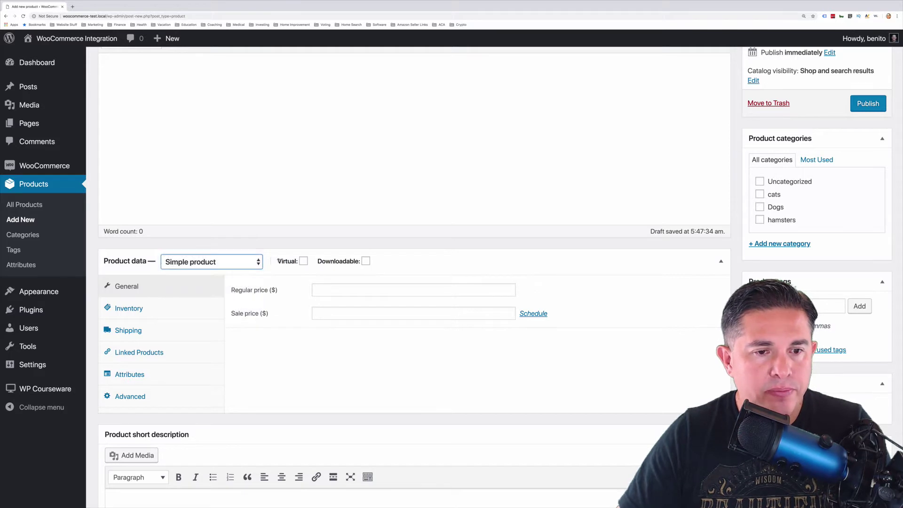
pyautogui.click(303, 262)
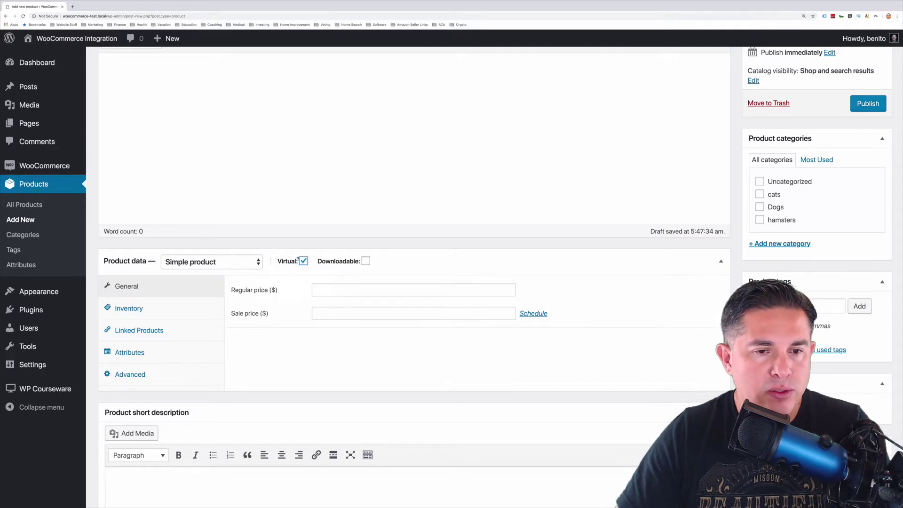
pyautogui.click(303, 261)
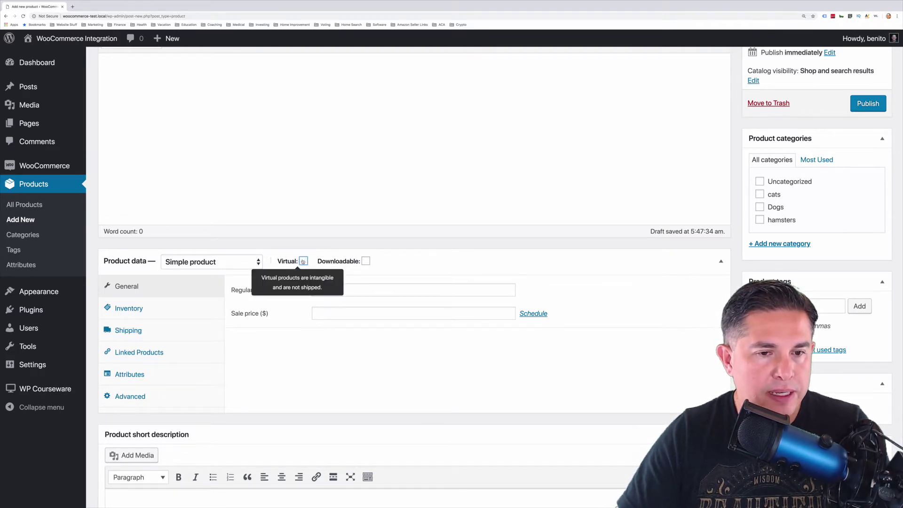
pyautogui.click(304, 262)
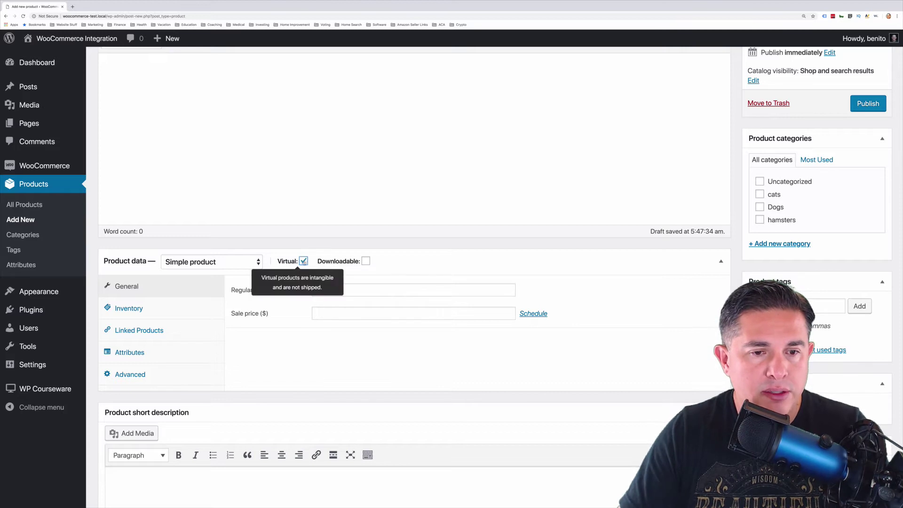
# Set the regular price to 399 and use dogs1.jpg as the product image
pyautogui.click(359, 289)
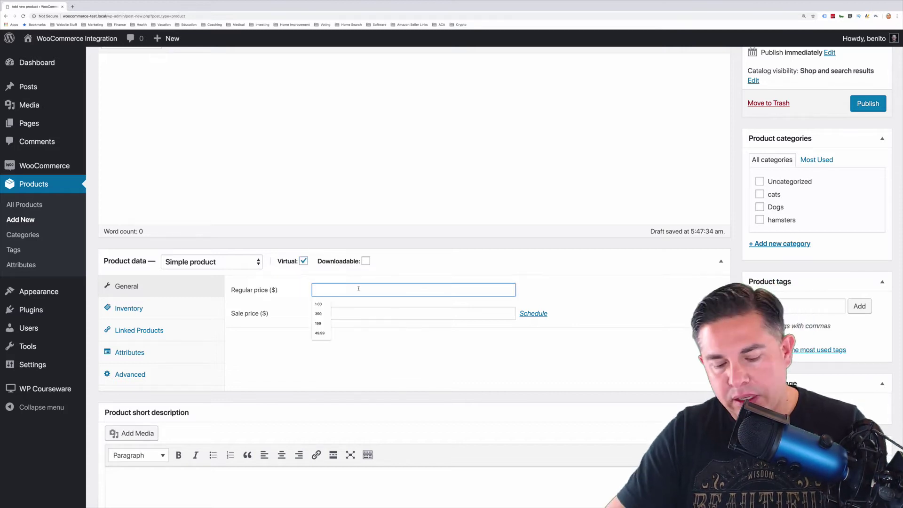
pyautogui.write('399')
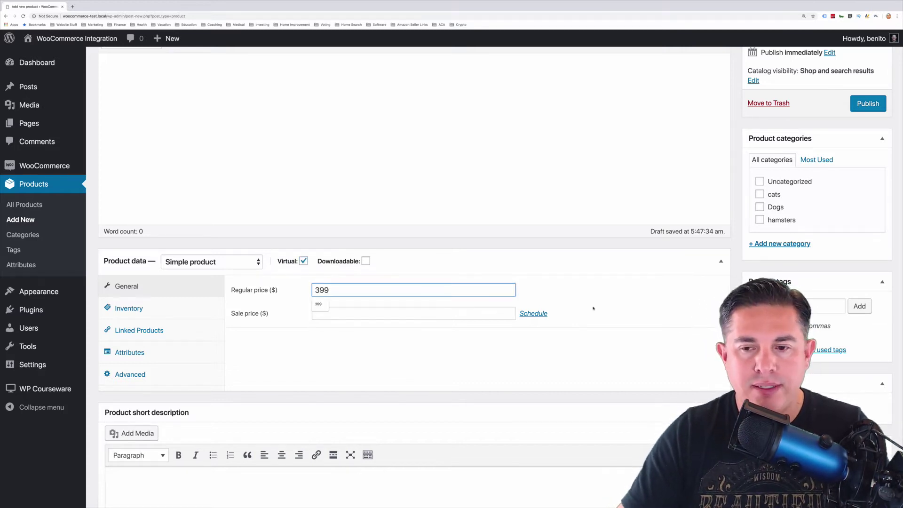
pyautogui.click(772, 405)
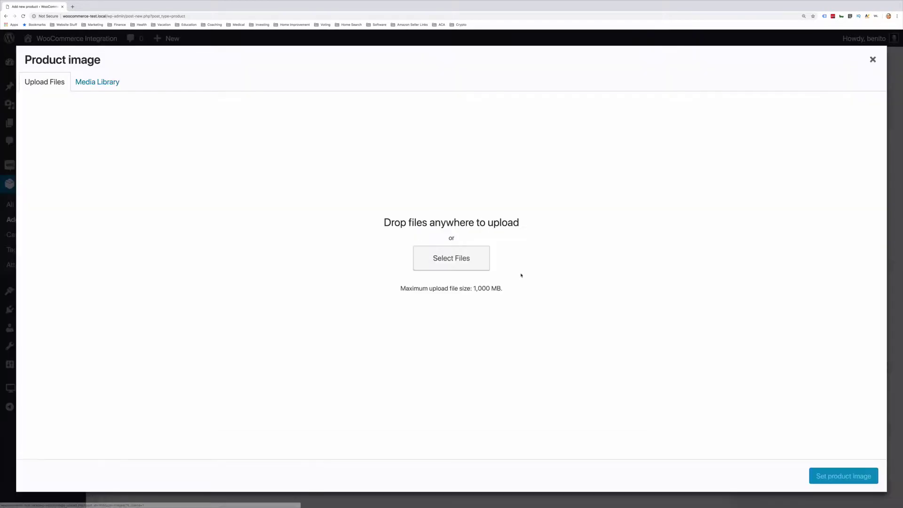
pyautogui.click(98, 81)
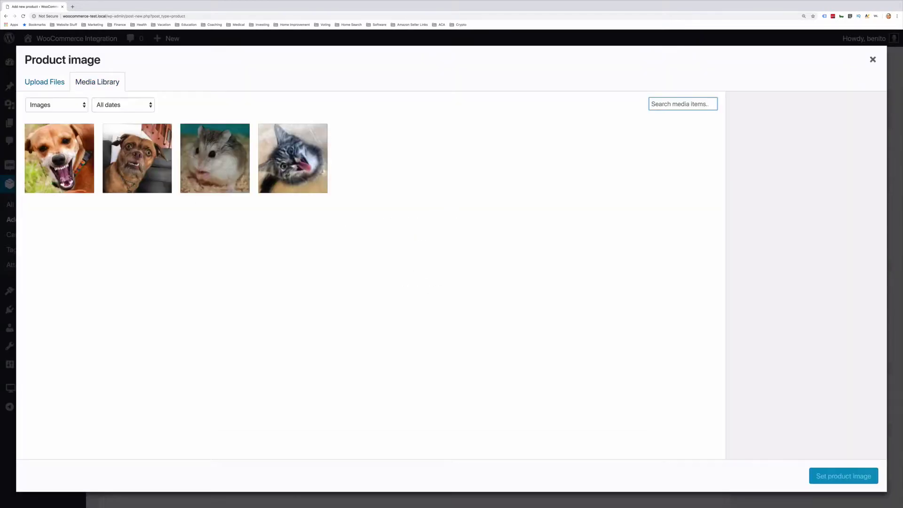
pyautogui.click(78, 160)
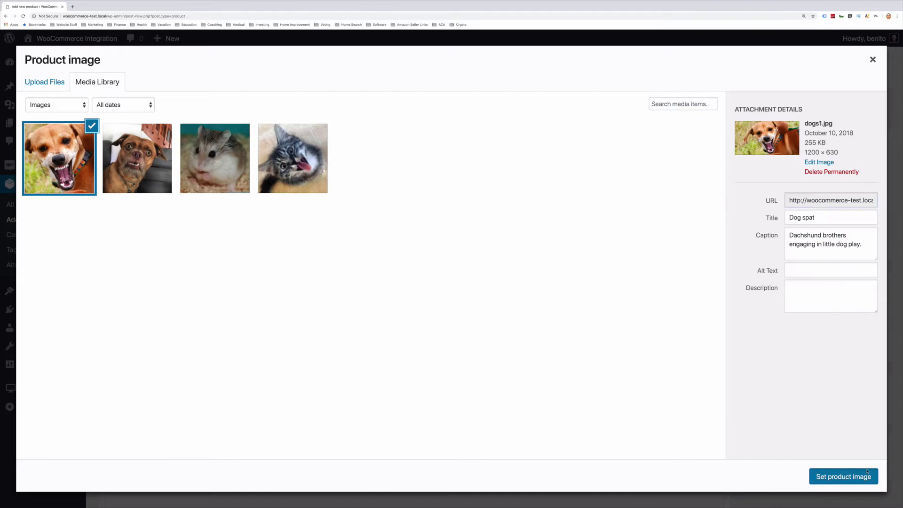
pyautogui.click(872, 482)
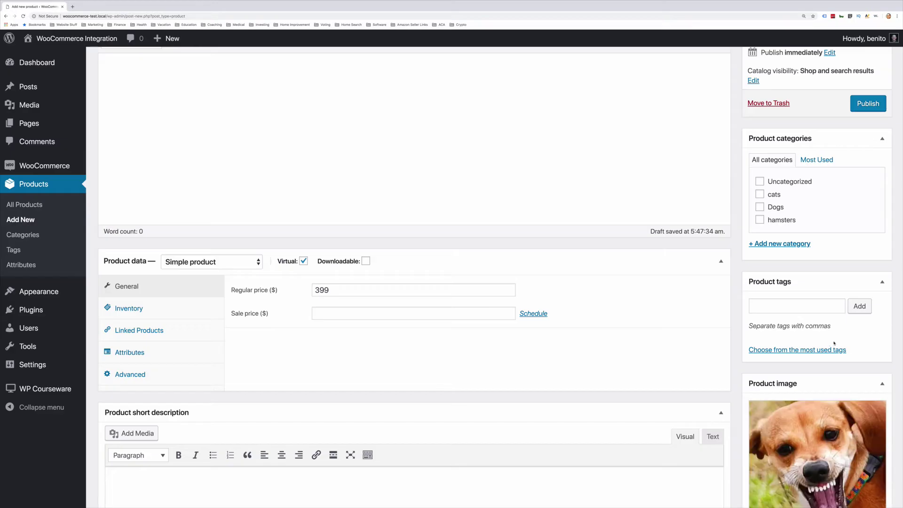
# Put the product in the Dogs category and publish it
pyautogui.click(758, 206)
pyautogui.scroll(5, 698, 221)
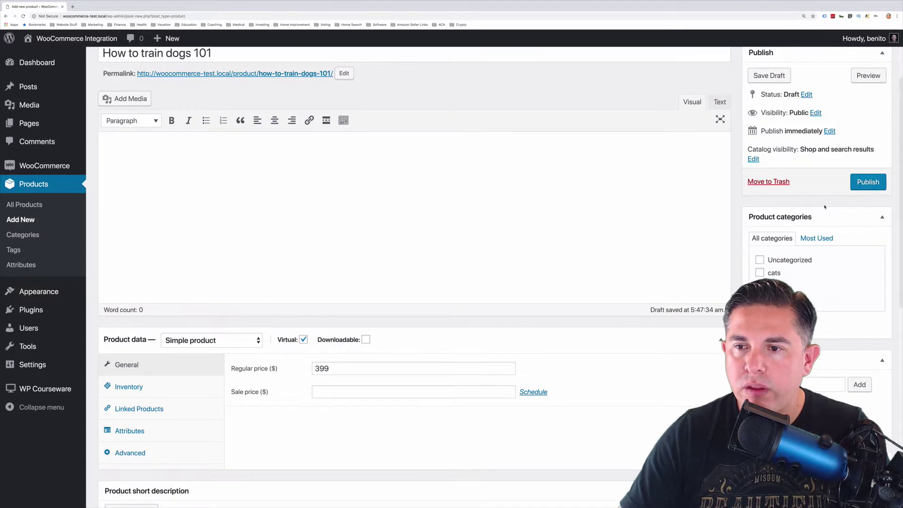
pyautogui.click(853, 241)
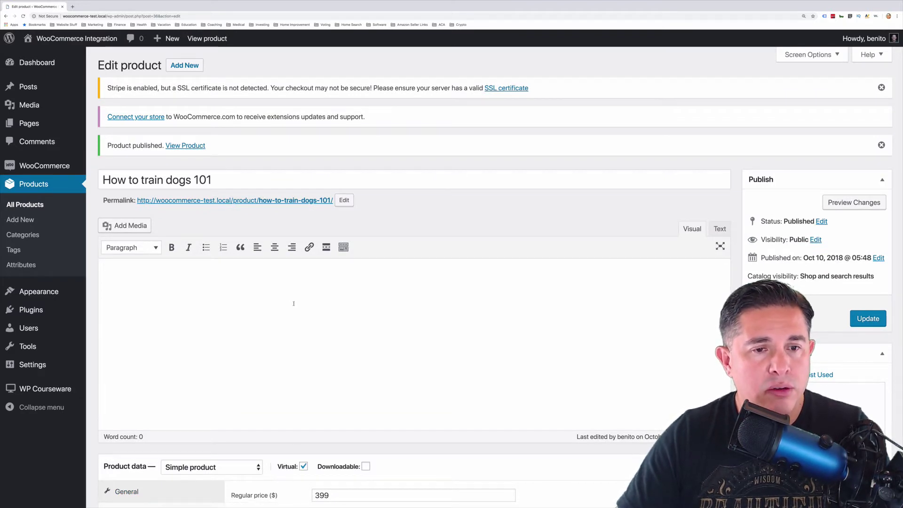
pyautogui.moveTo(47, 388)
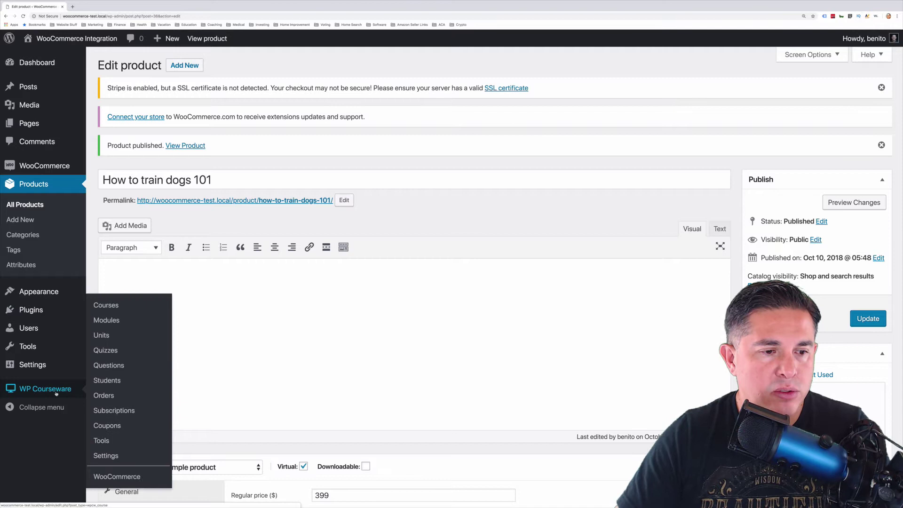
# Start a new WP Courseware course titled 'How to train dogs 101'
pyautogui.click(106, 305)
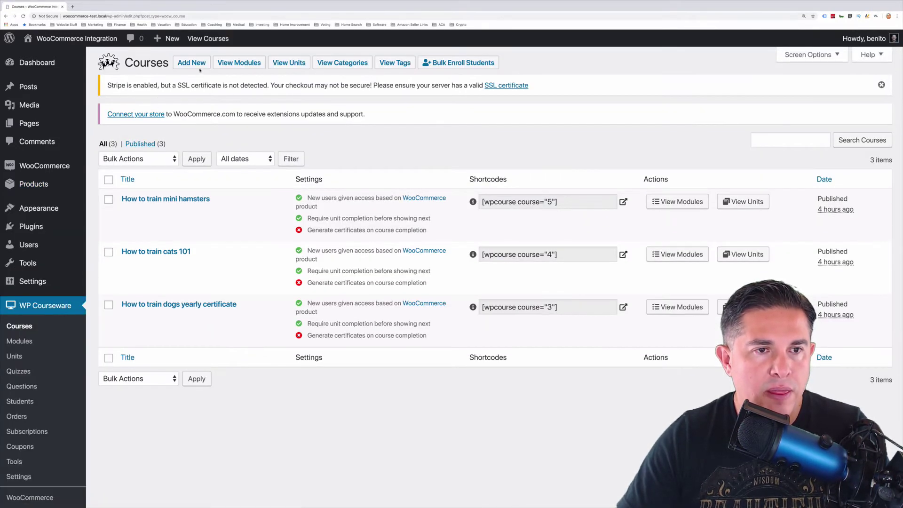
pyautogui.click(191, 62)
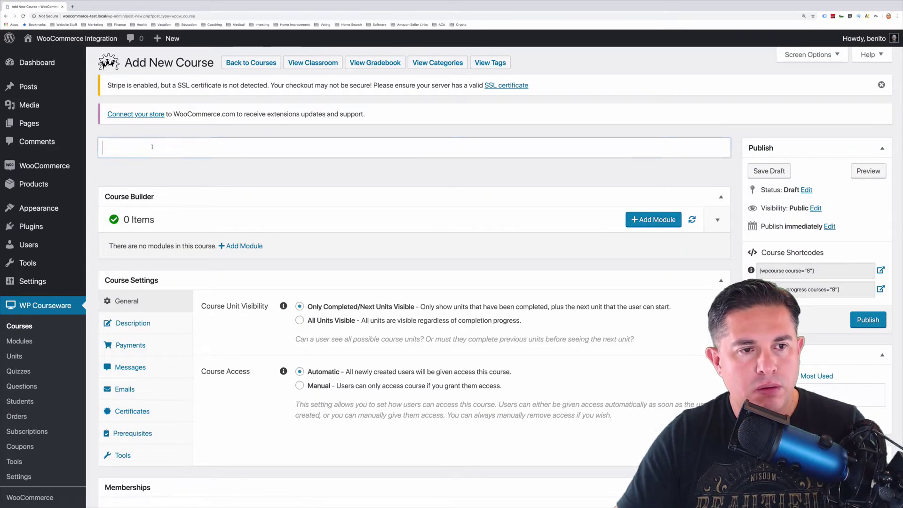
pyautogui.write('How ')
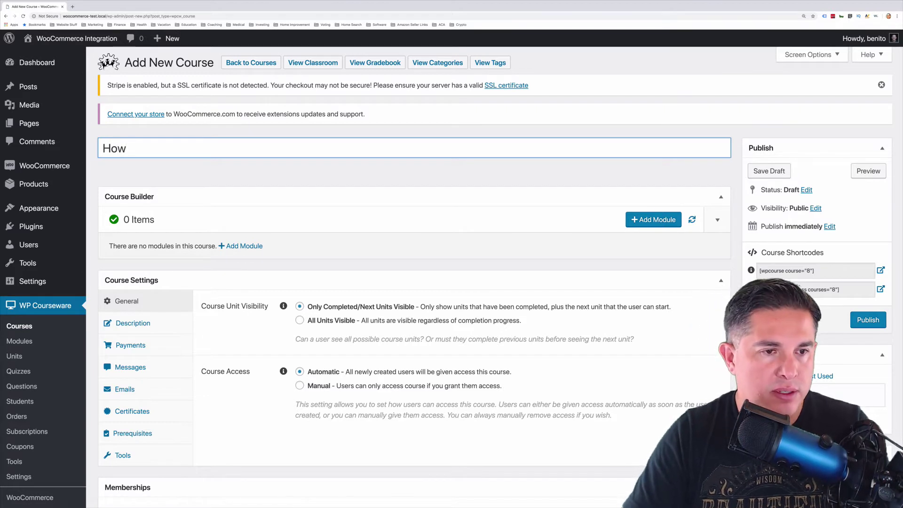
pyautogui.write('to tr')
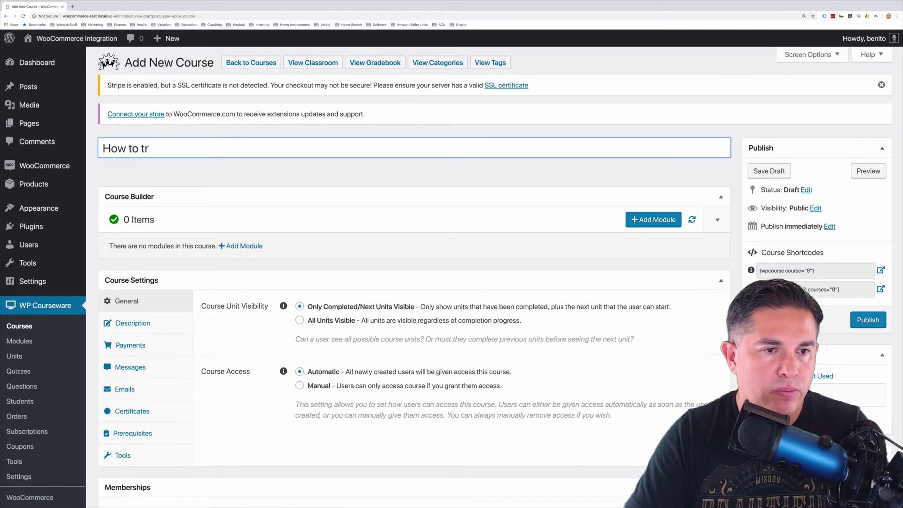
pyautogui.write('ain dogs 101')
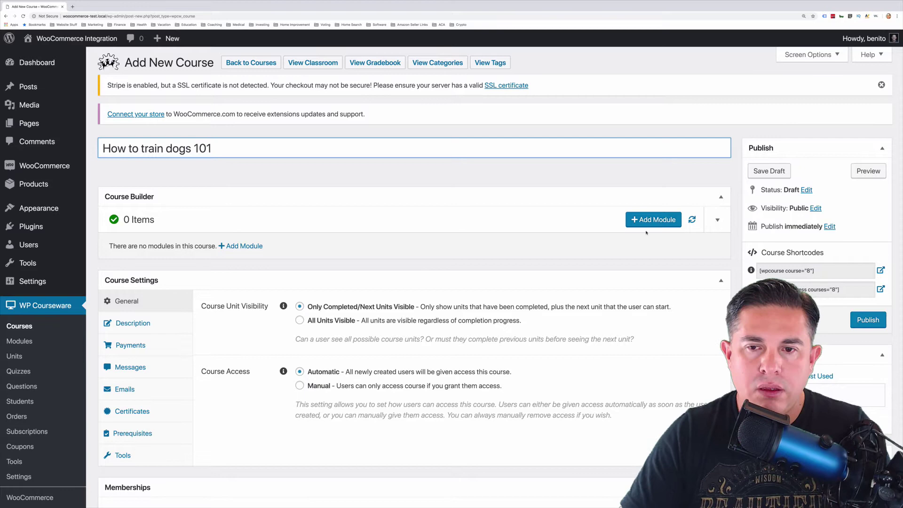
# Add a module titled 'Module 1', reusing that title as its description
pyautogui.click(651, 220)
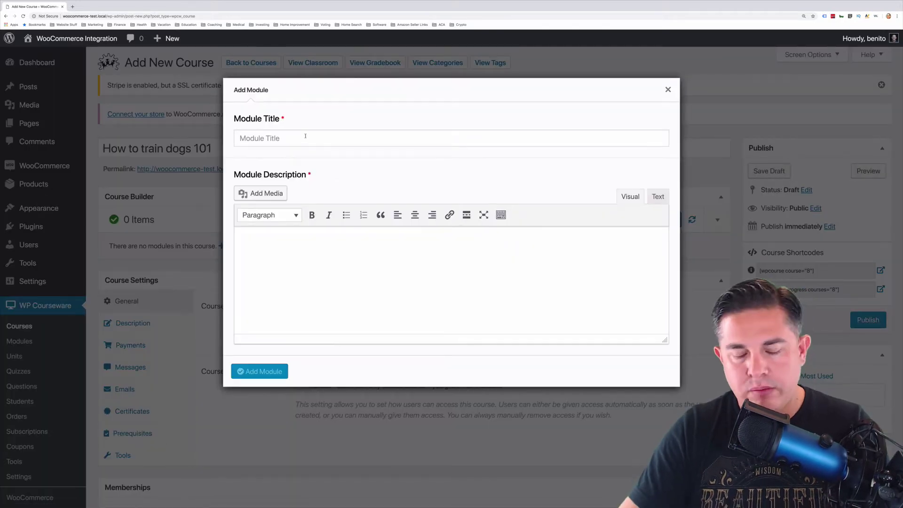
pyautogui.write('MOdule')
pyautogui.press('BackSpace')
pyautogui.press('BackSpace')
pyautogui.press('BackSpace')
pyautogui.press('BackSpace')
pyautogui.press('BackSpace')
pyautogui.write('odu')
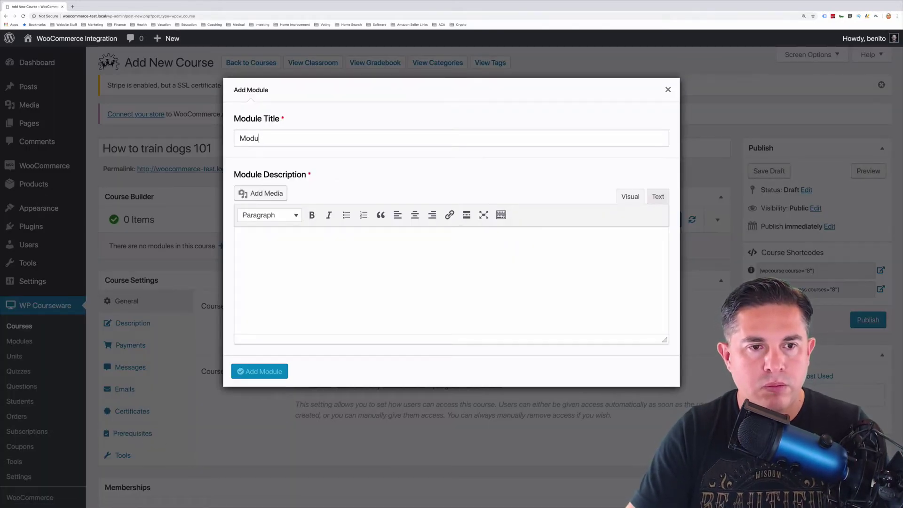
pyautogui.write('le 1')
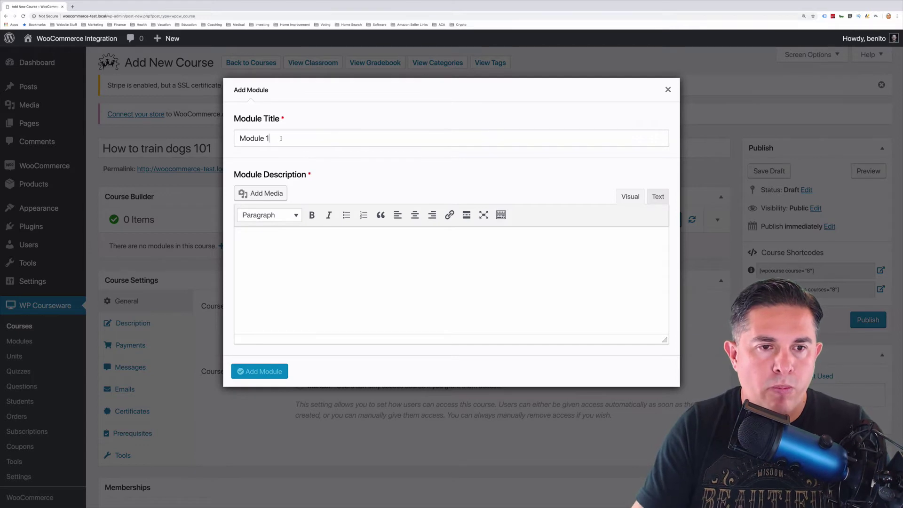
pyautogui.moveTo(280, 138); pyautogui.dragTo(232, 143)
pyautogui.hotkey('ctrl', 'c')
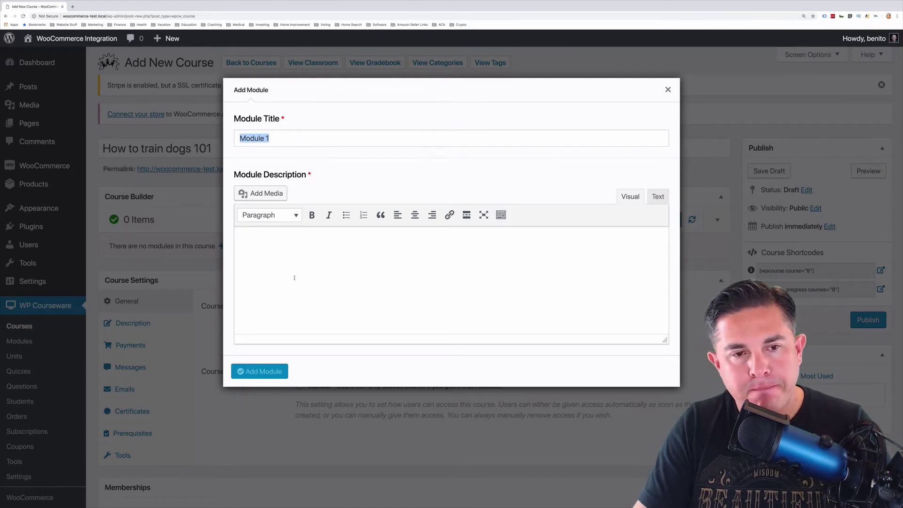
pyautogui.click(294, 278)
pyautogui.hotkey('ctrl', 'v')
pyautogui.click(254, 376)
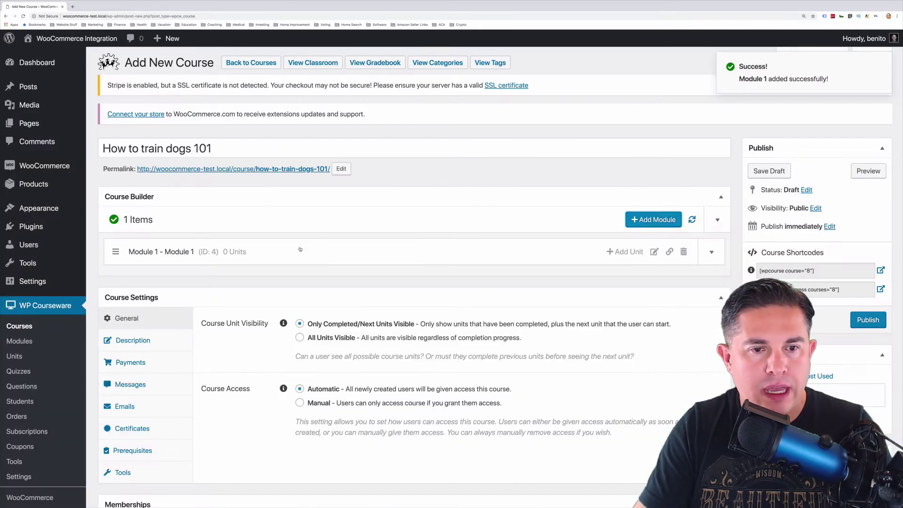
# Add 'Unit 1' to Module 1, with 'Unit 1' also as its content
pyautogui.click(300, 250)
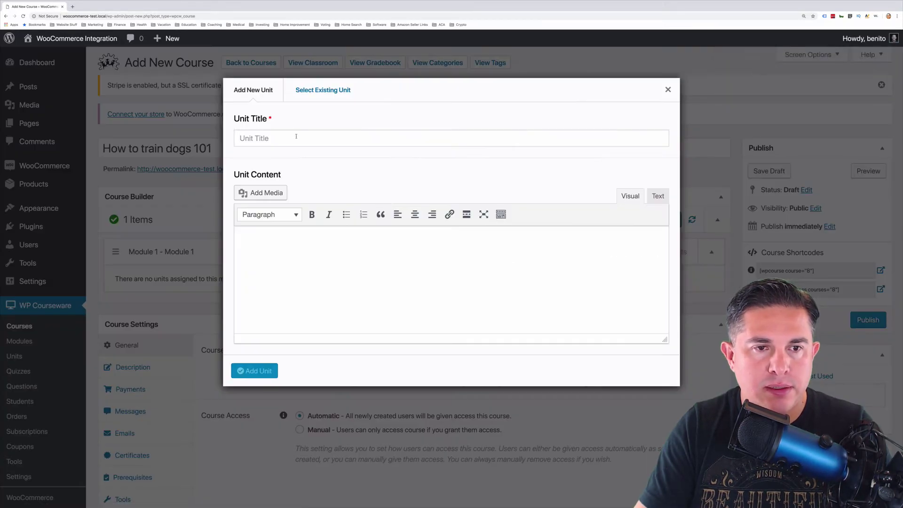
pyautogui.write('Unit 1')
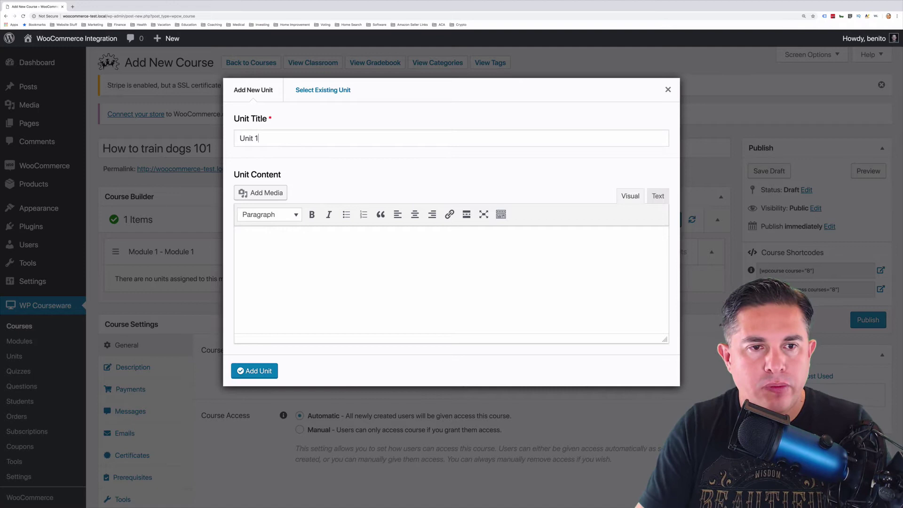
pyautogui.moveTo(268, 140); pyautogui.dragTo(232, 140)
pyautogui.hotkey('ctrl', 'c')
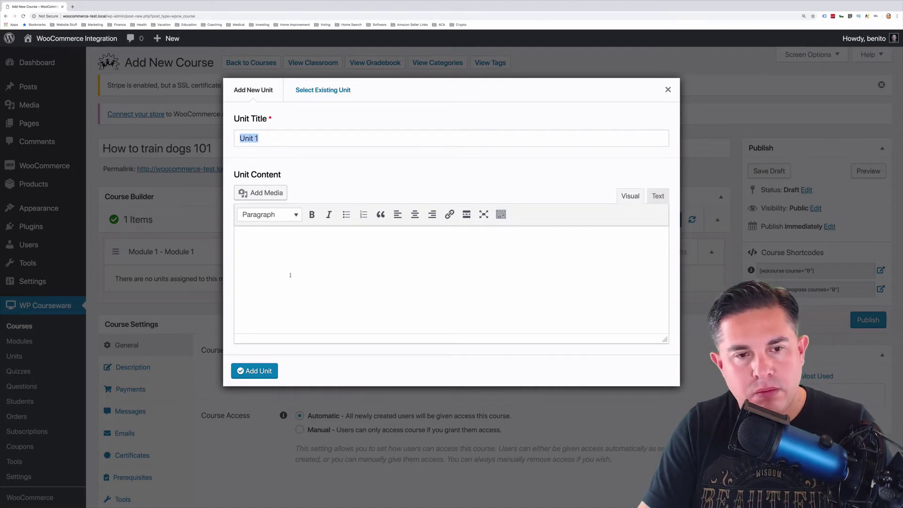
pyautogui.click(290, 274)
pyautogui.hotkey('ctrl', 'v')
pyautogui.click(255, 371)
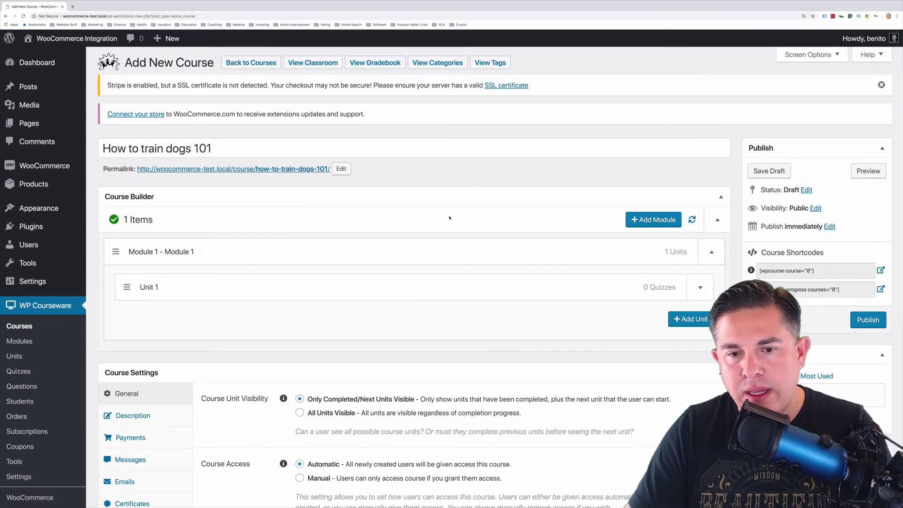
pyautogui.scroll(-5, 460, 203)
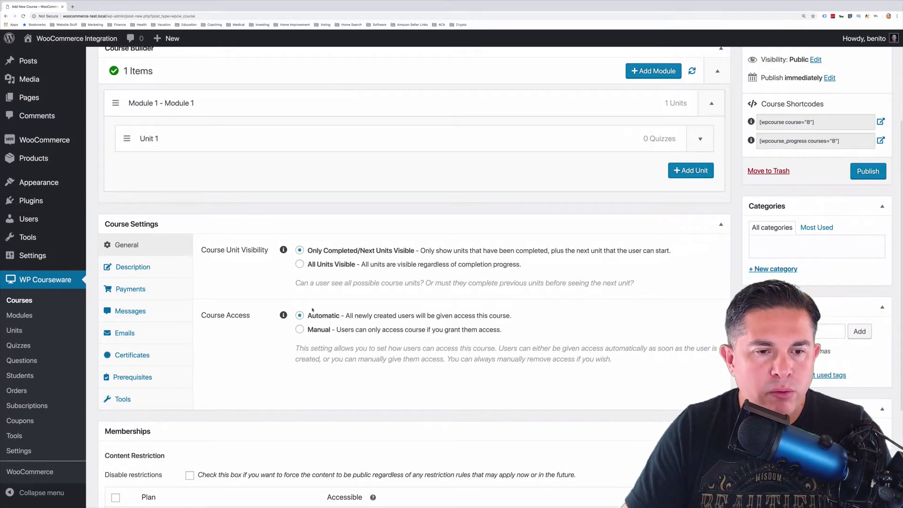
pyautogui.scroll(-1, 432, 270)
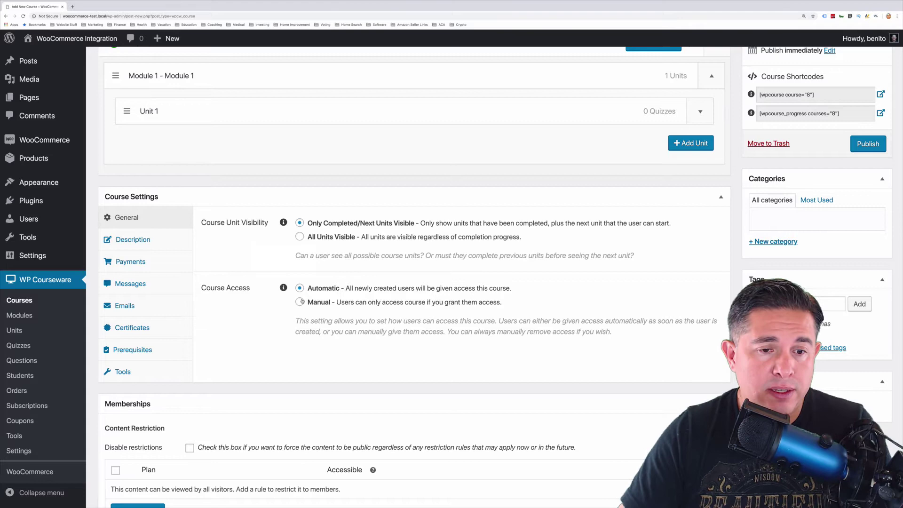
pyautogui.scroll(5, 669, 231)
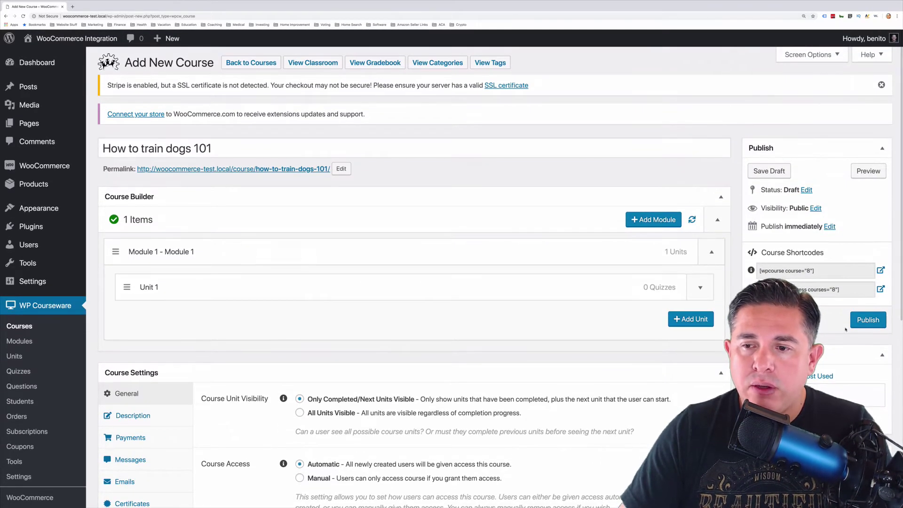
# Publish the How to train dogs 101 course and review its generated shortcodes
pyautogui.click(863, 323)
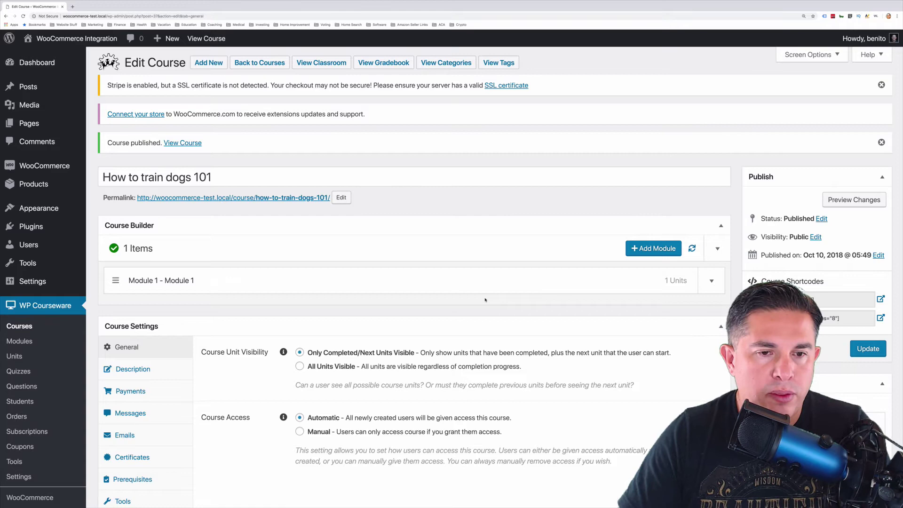
pyautogui.scroll(-3, 442, 297)
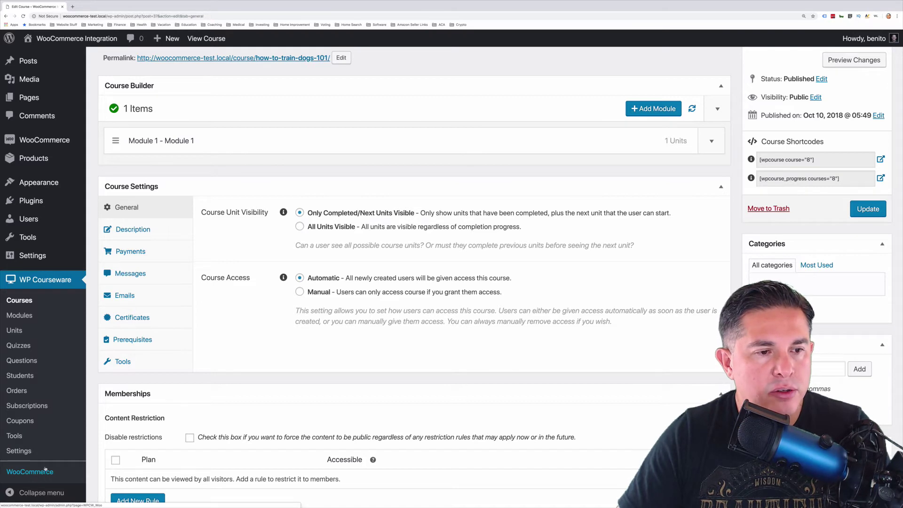
# Go to WP Courseware's WooCommerce course access settings, listing product 36
pyautogui.click(45, 470)
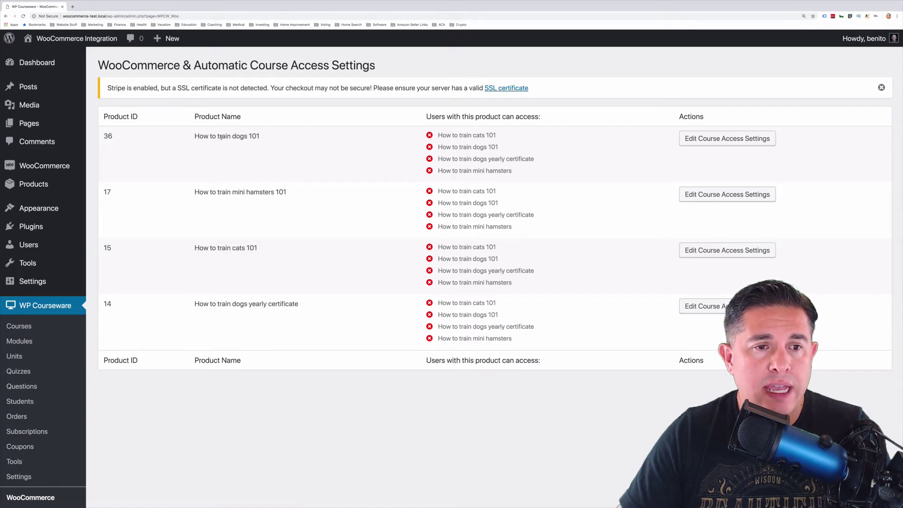
# Make product 36 grant How to train dogs 101 and How to train dogs yearly certificate
pyautogui.click(707, 140)
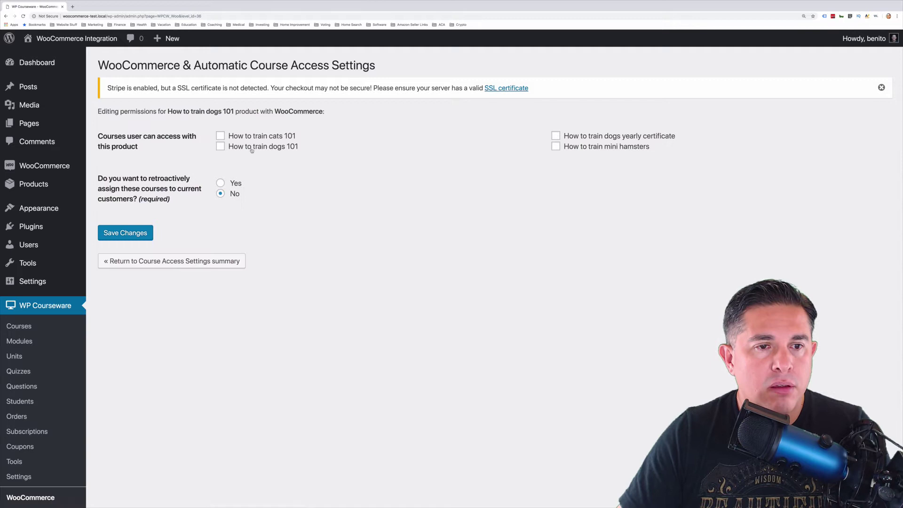
pyautogui.click(220, 148)
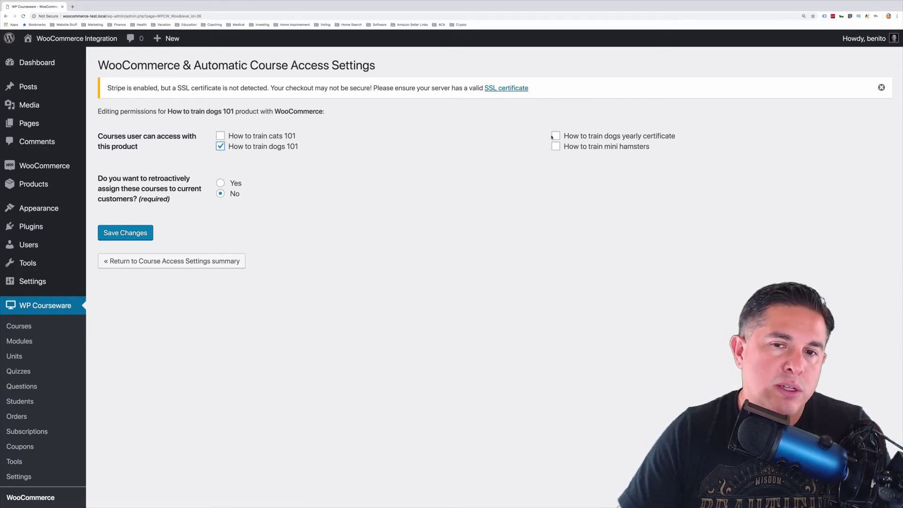
pyautogui.click(555, 136)
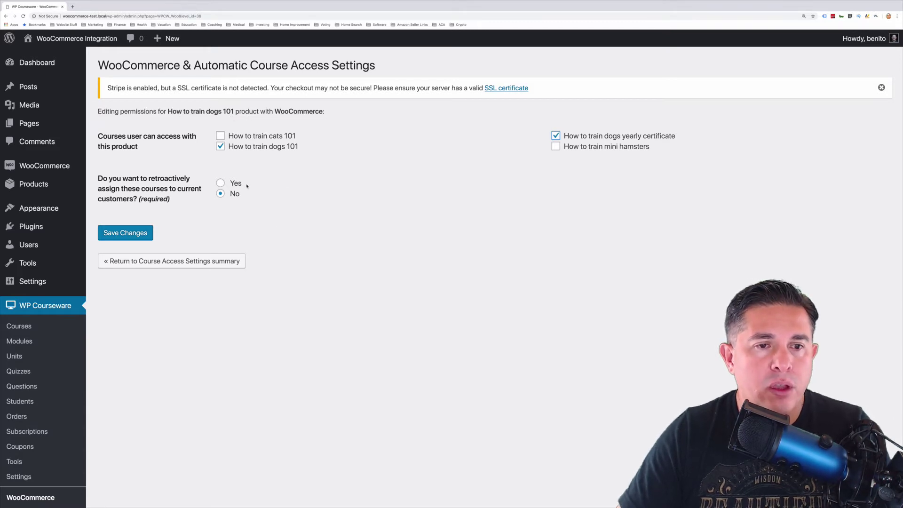
pyautogui.click(132, 233)
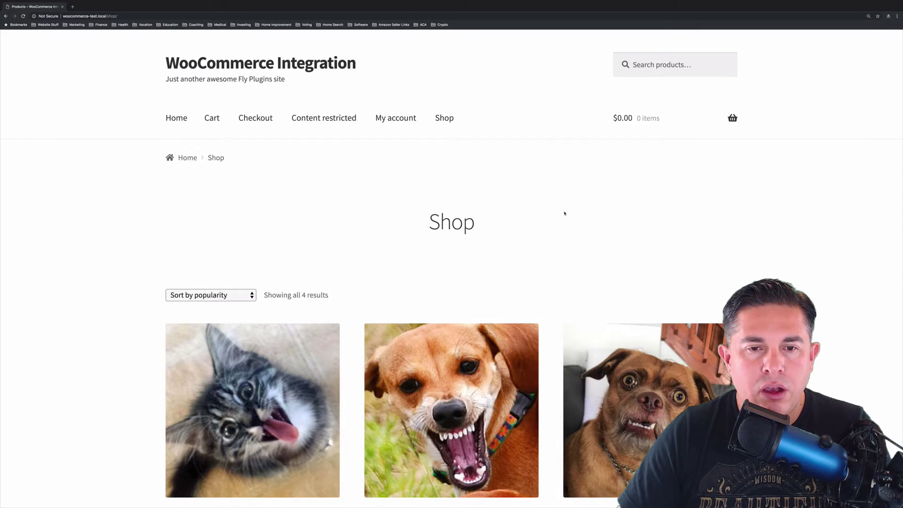
# Add How to train dogs 101 ($399.00) to the cart from the Shop page and view the cart
pyautogui.scroll(-2, 565, 213)
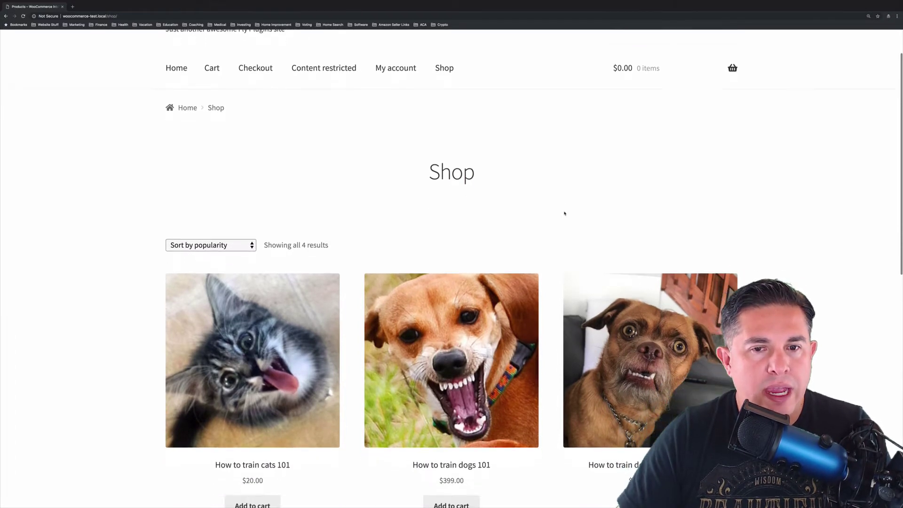
pyautogui.scroll(-3, 564, 214)
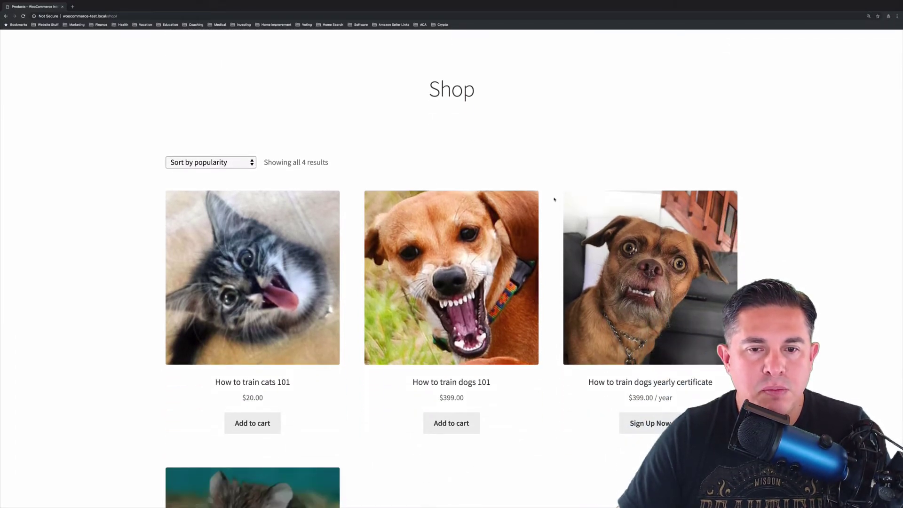
pyautogui.scroll(-2, 554, 199)
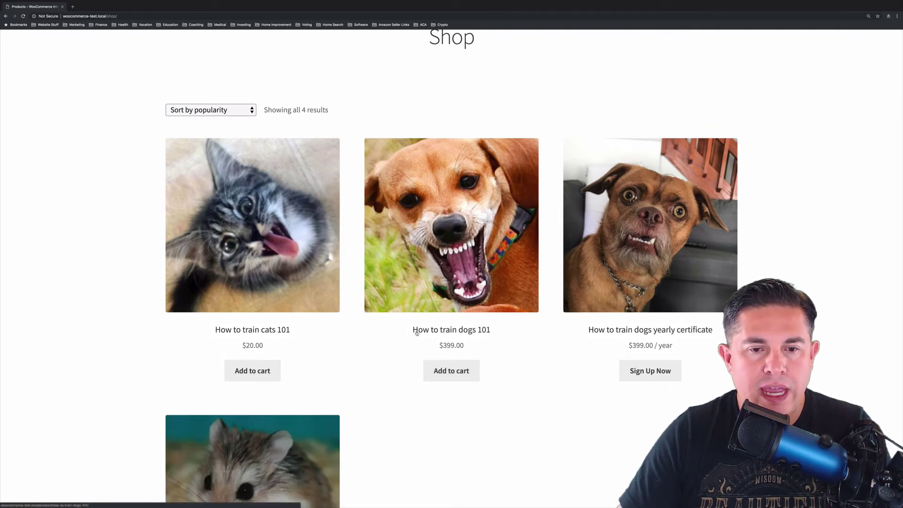
pyautogui.click(457, 373)
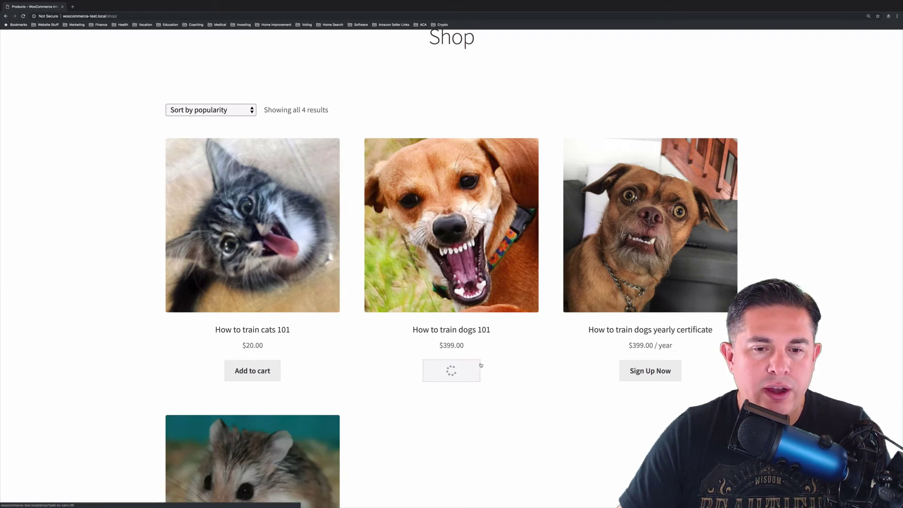
pyautogui.click(483, 370)
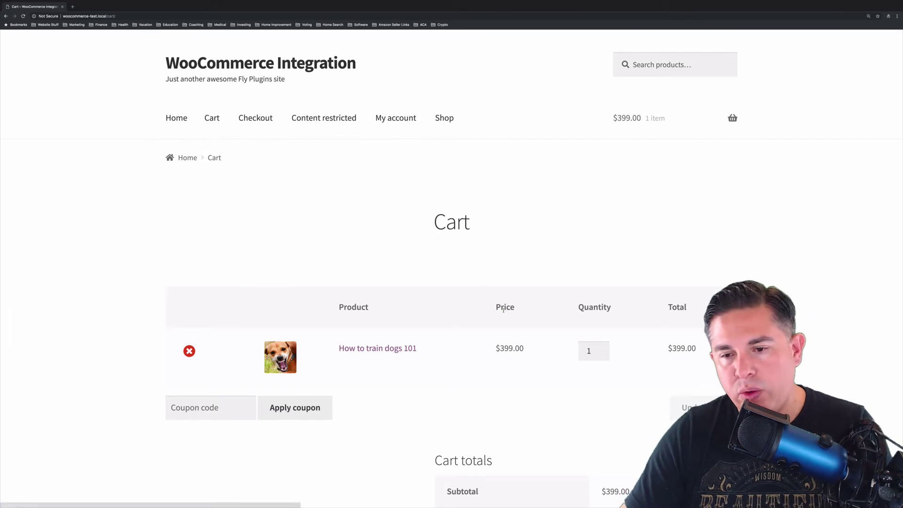
pyautogui.scroll(-3, 532, 321)
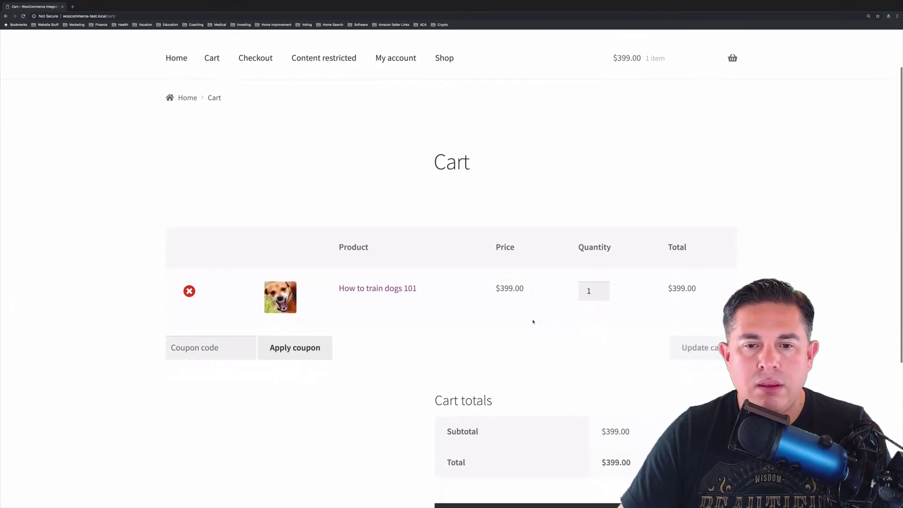
# Proceed from the cart to checkout and bring up the empty billing form for the $399.00 How to train dogs 101 order
pyautogui.click(560, 425)
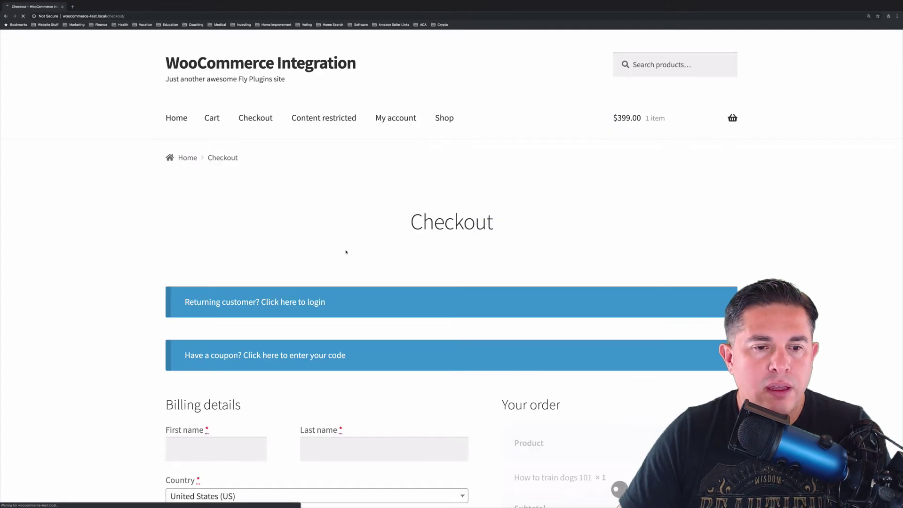
pyautogui.scroll(-1, 300, 268)
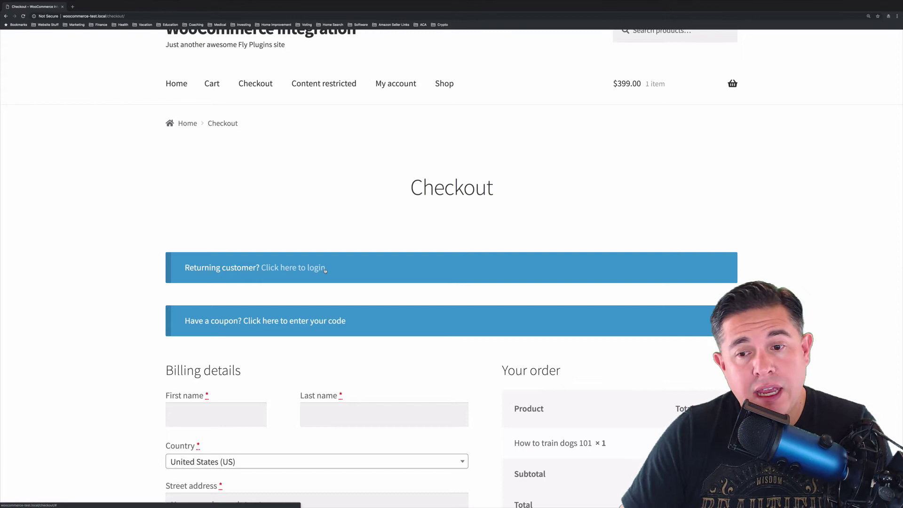
pyautogui.scroll(-1, 384, 270)
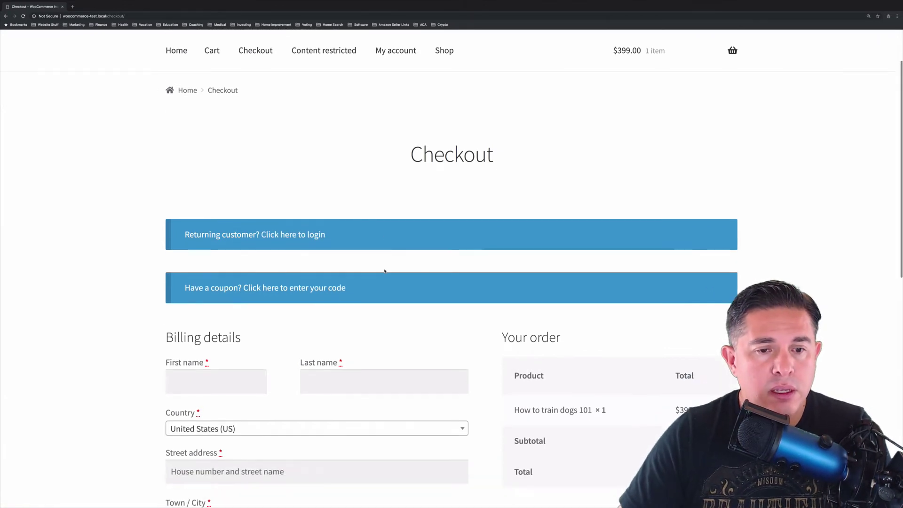
pyautogui.scroll(-1, 387, 258)
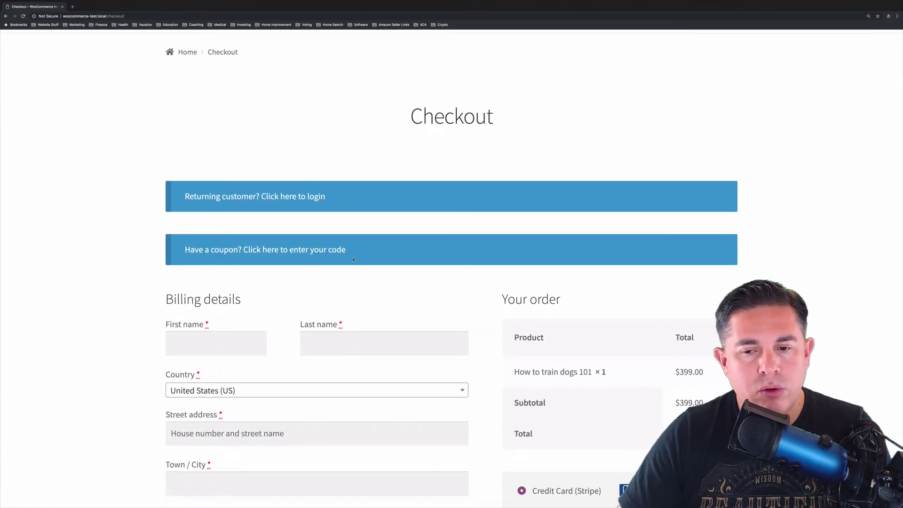
pyautogui.scroll(-1, 371, 256)
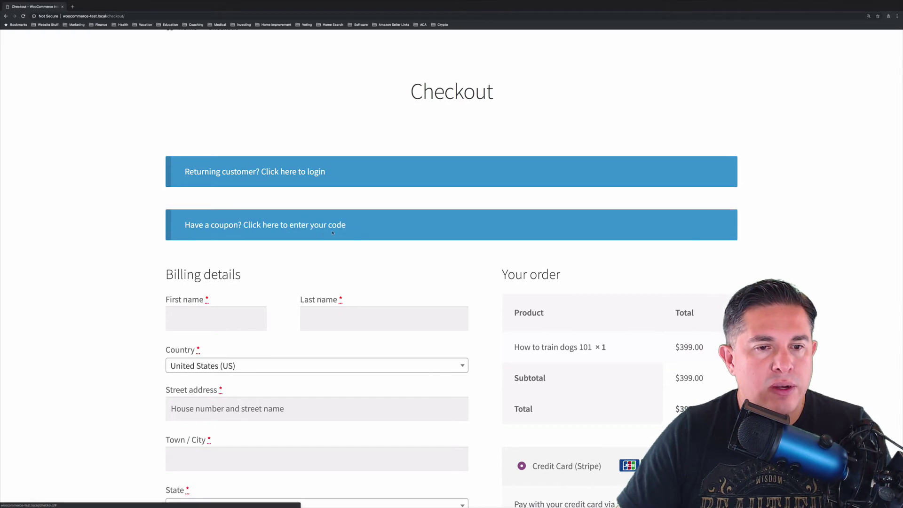
pyautogui.scroll(-2, 357, 225)
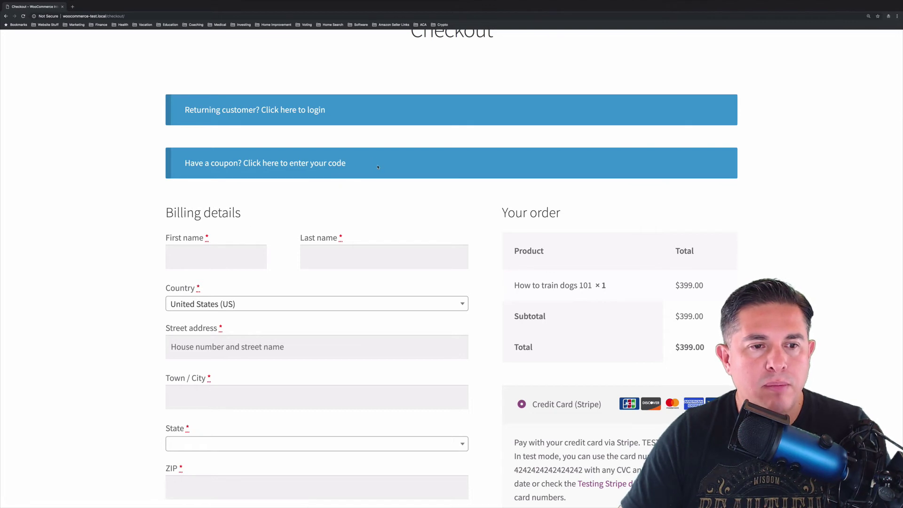
# Enter the buyer's first name, last name and street address in the billing details
pyautogui.click(234, 256)
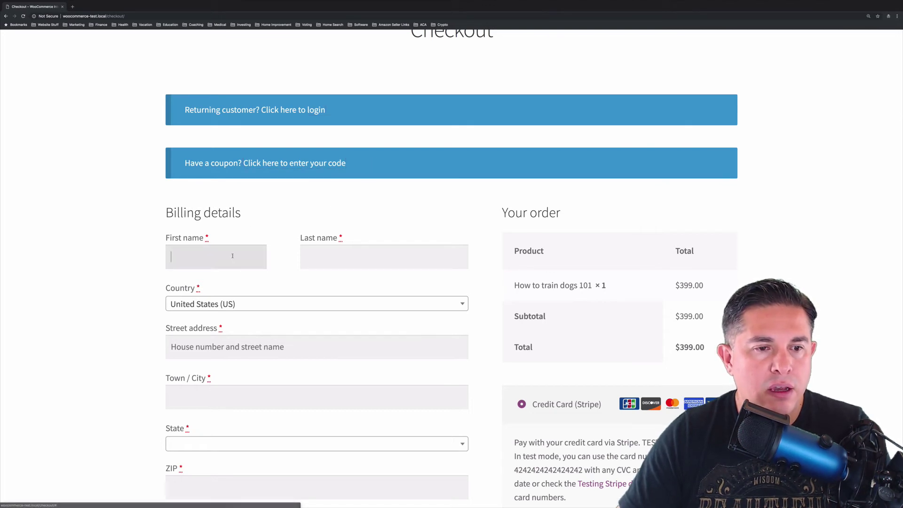
pyautogui.press('Tab')
pyautogui.press('Tab')
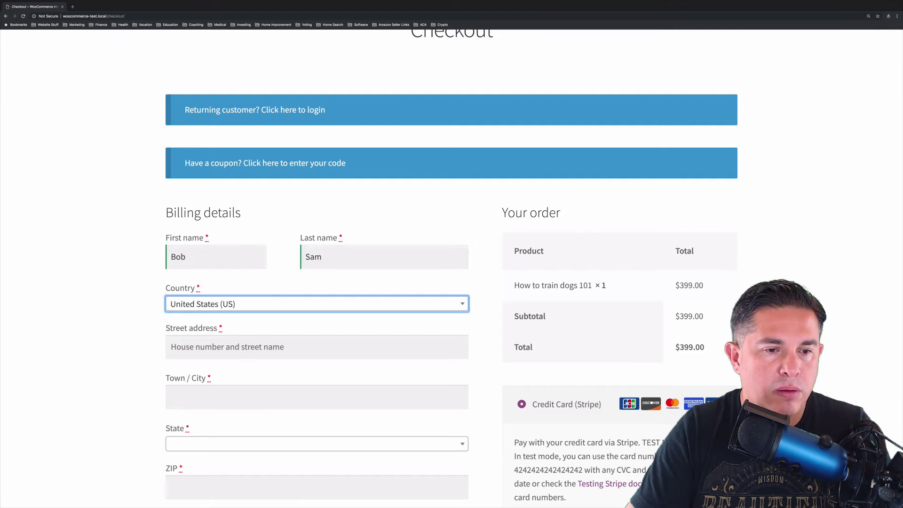
pyautogui.press('Tab')
pyautogui.write('123 1st st')
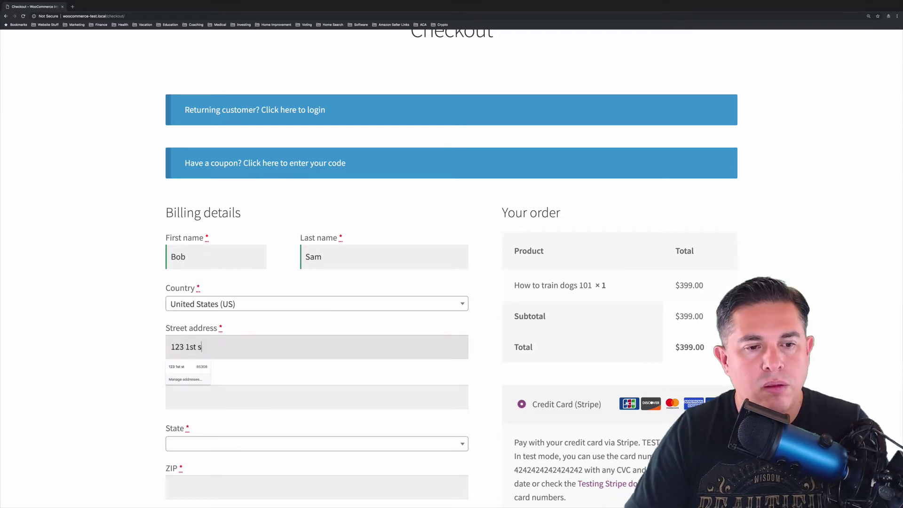
pyautogui.press('Tab')
# Fill in the buyer's town/city, state, ZIP code and e-mail address
pyautogui.write('Phoenix')
pyautogui.press('Tab')
pyautogui.write('Ariz')
pyautogui.press('Return')
pyautogui.press('Tab')
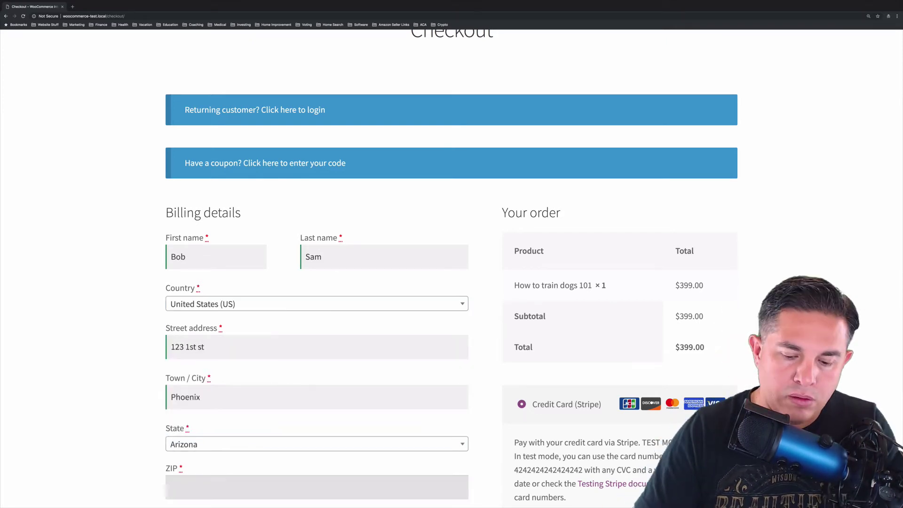
pyautogui.write('85053')
pyautogui.scroll(-5, 352, 259)
pyautogui.click(202, 327)
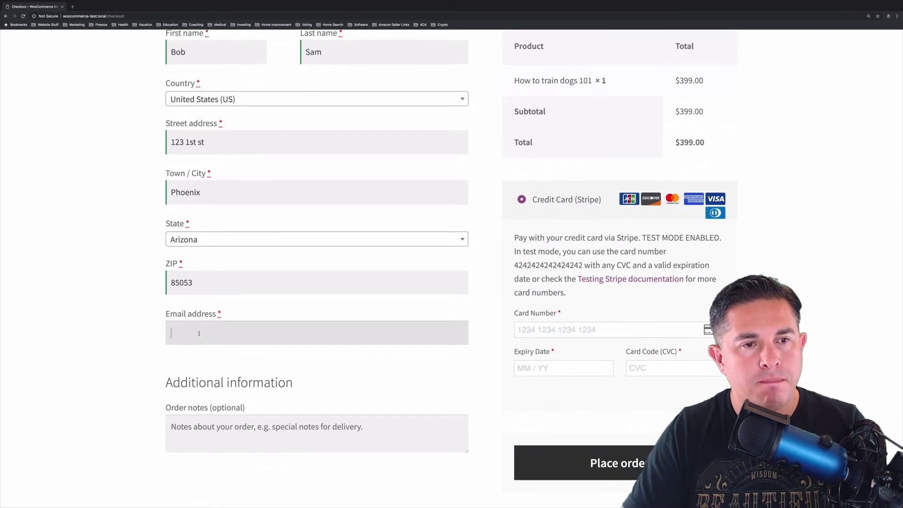
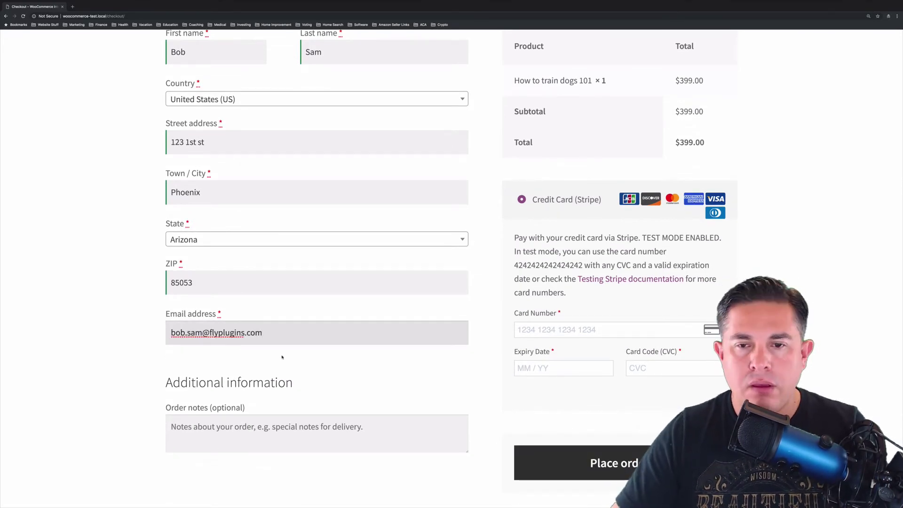
# Enter the Stripe test card number, expiry 02/24 and CVC
pyautogui.scroll(-2, 282, 358)
pyautogui.click(534, 269)
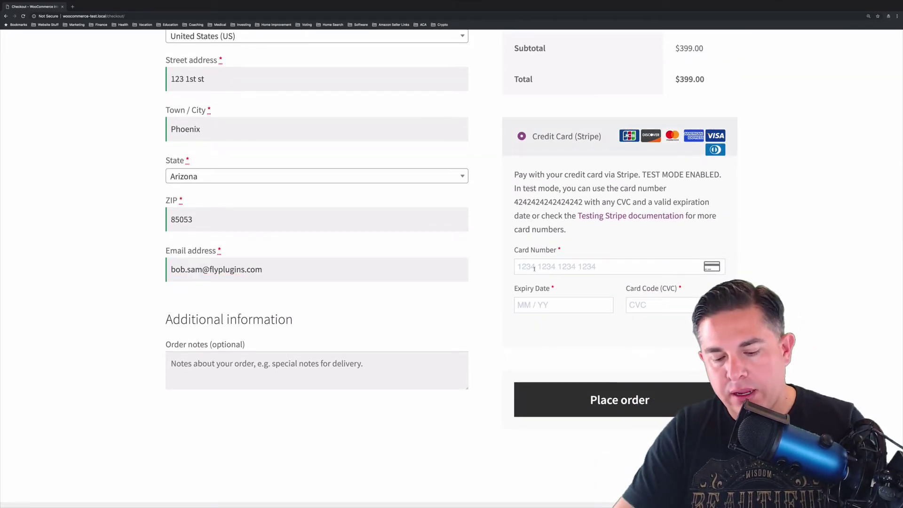
pyautogui.write('4242 42')
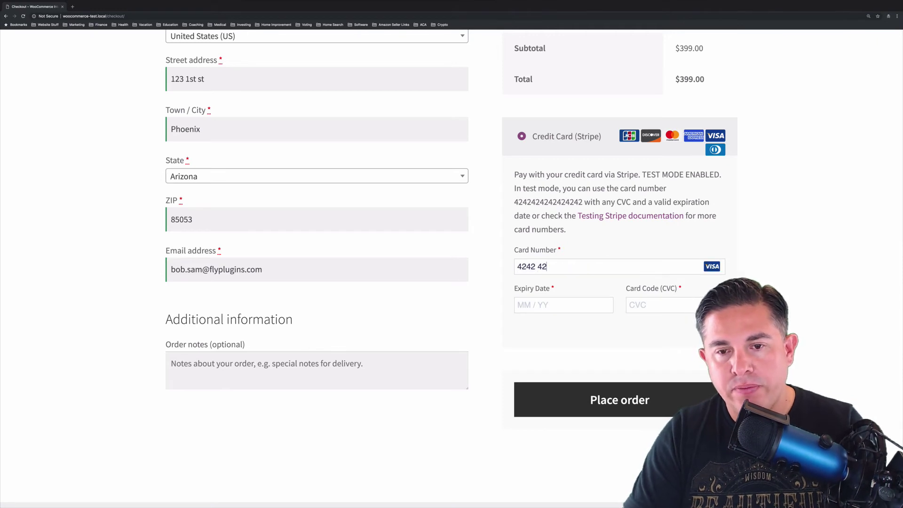
pyautogui.write('42 4242 4242')
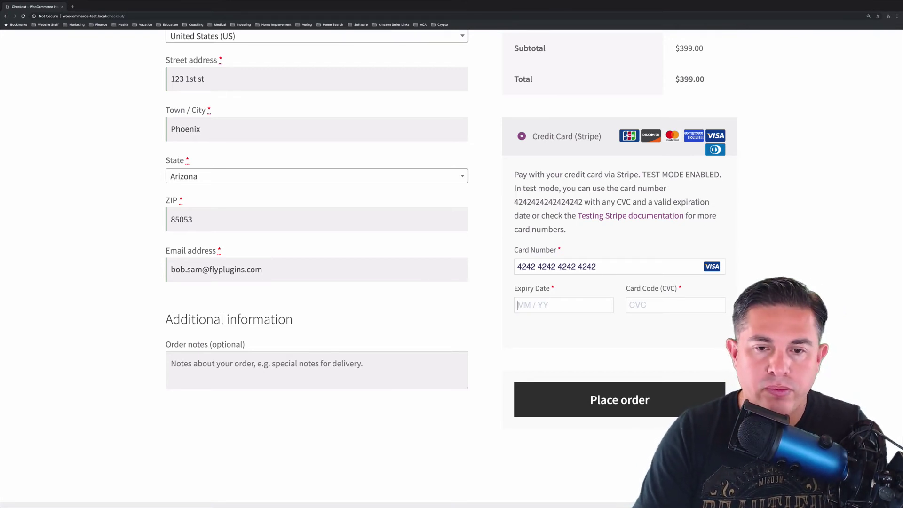
pyautogui.write('02 /24')
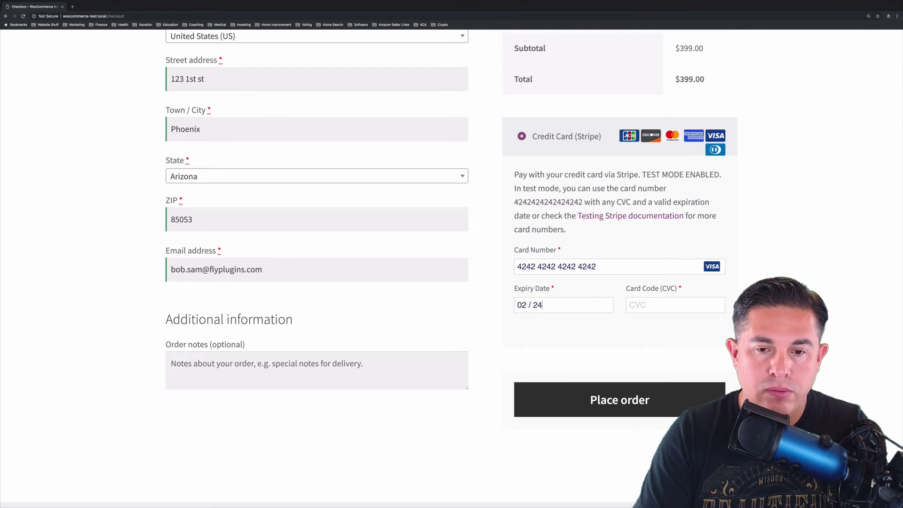
pyautogui.write('123')
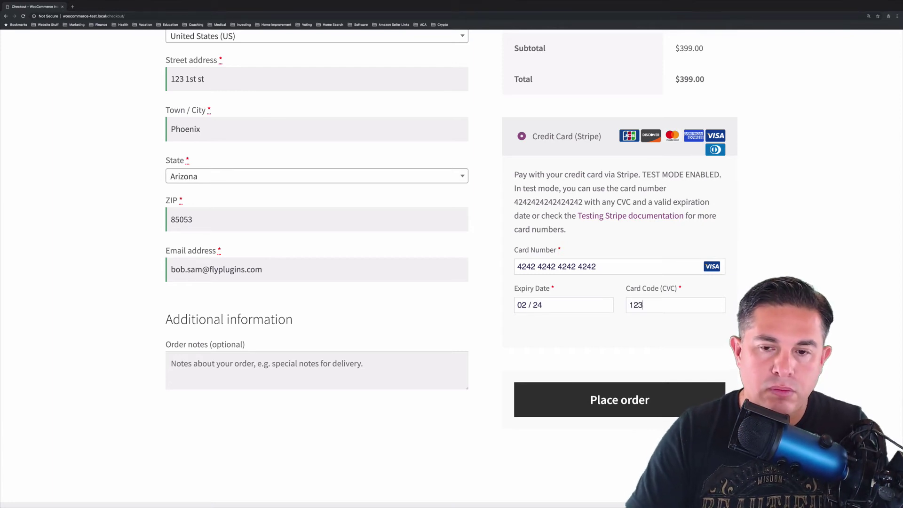
# Place the order and confirm the $399.00 purchase on the Order Received page
pyautogui.click(608, 403)
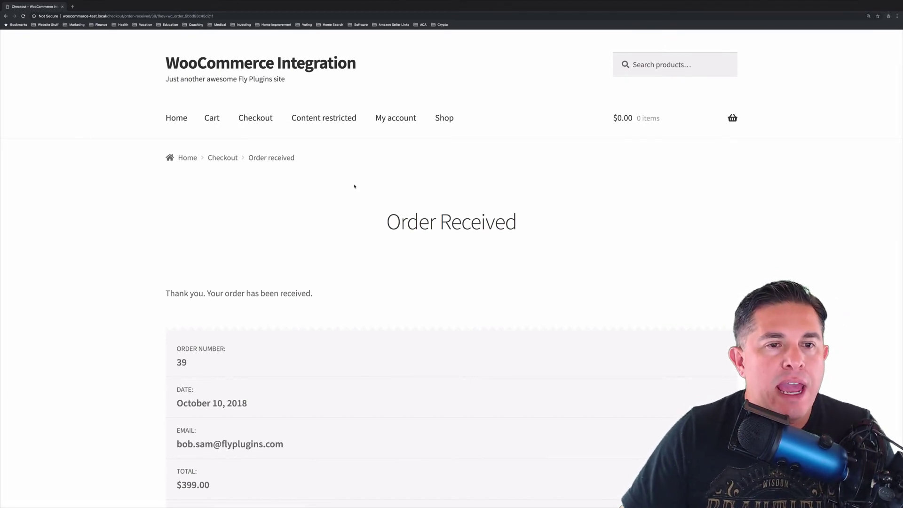
# Go to My account and open its Courses section from the account menu
pyautogui.click(398, 119)
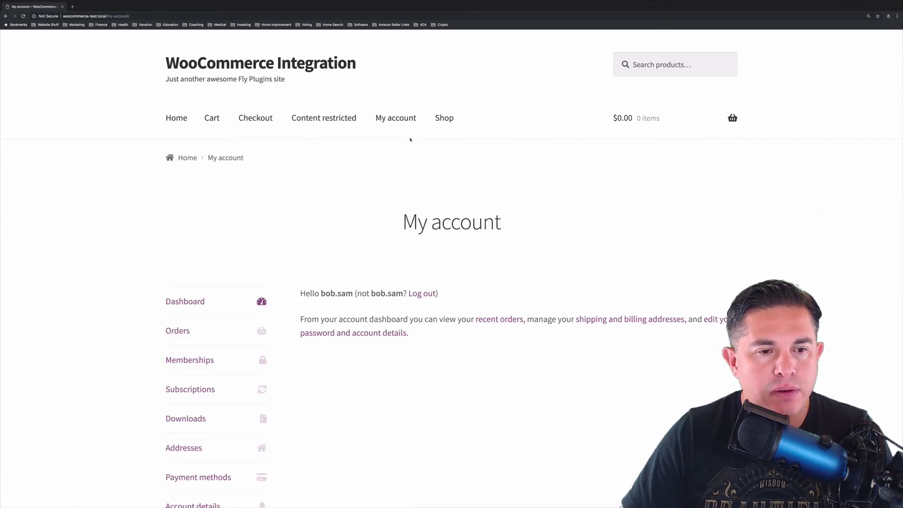
pyautogui.scroll(-3, 332, 218)
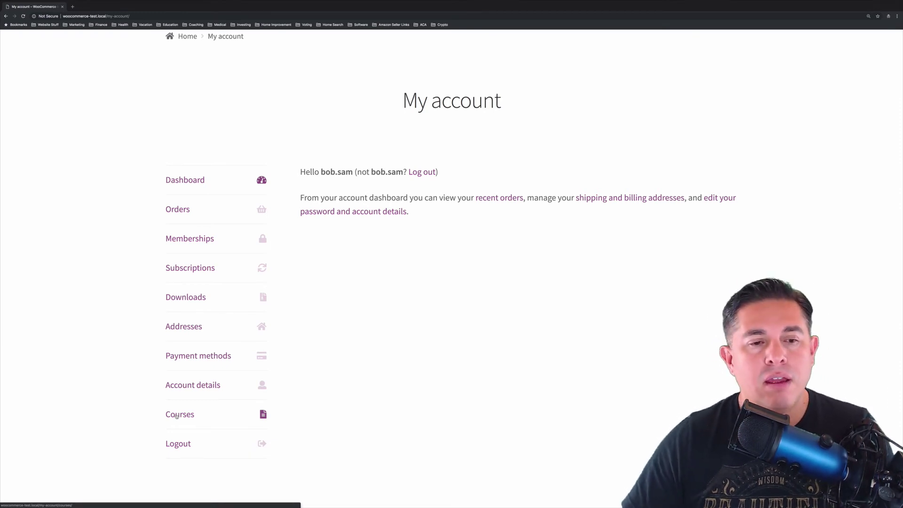
pyautogui.click(179, 415)
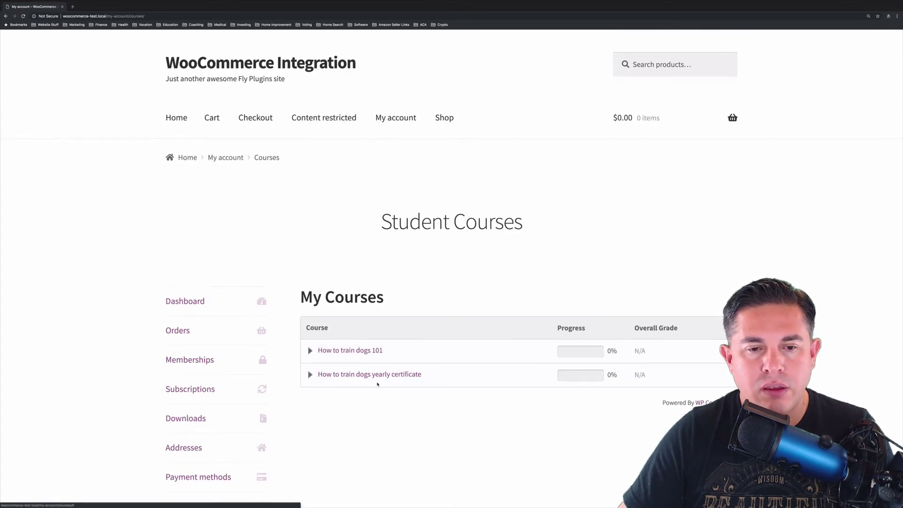
# Review both purchased dog courses under My Courses, each at 0% with N/A grade
pyautogui.scroll(-2, 377, 384)
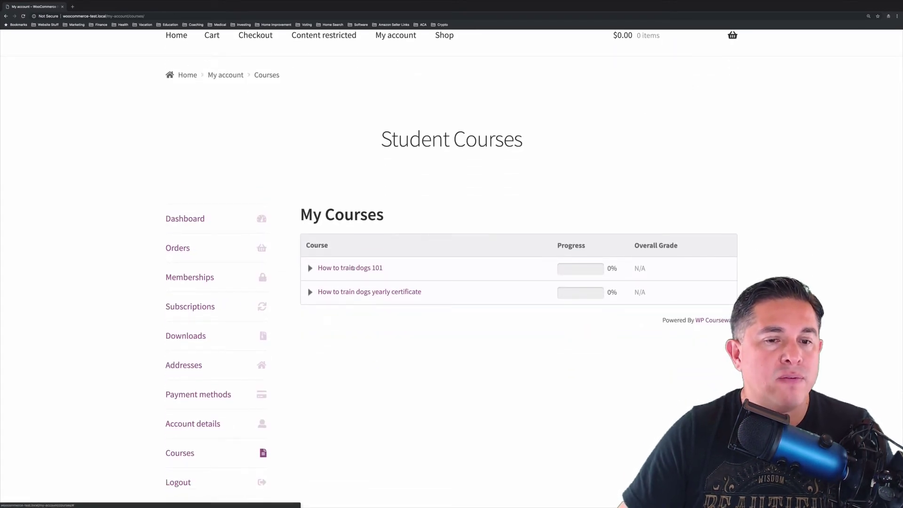